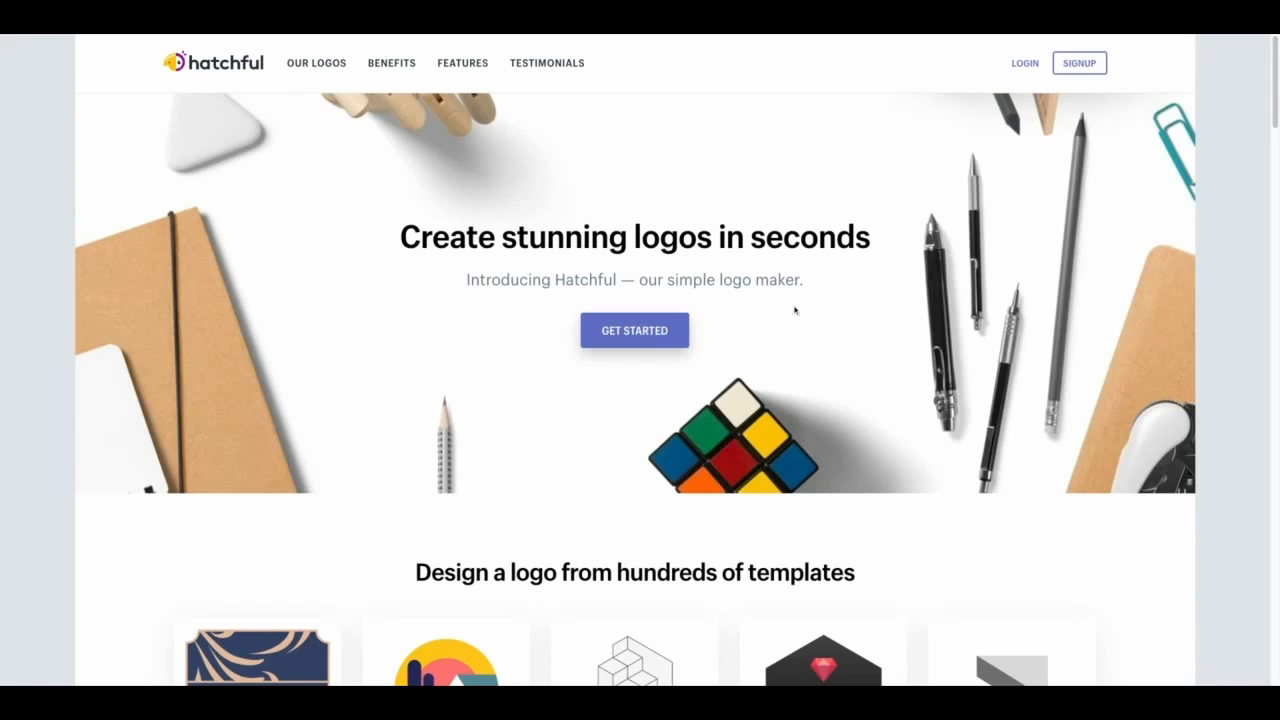
Start a new logo and continue with Sports and rec as the business space.
click(651, 329)
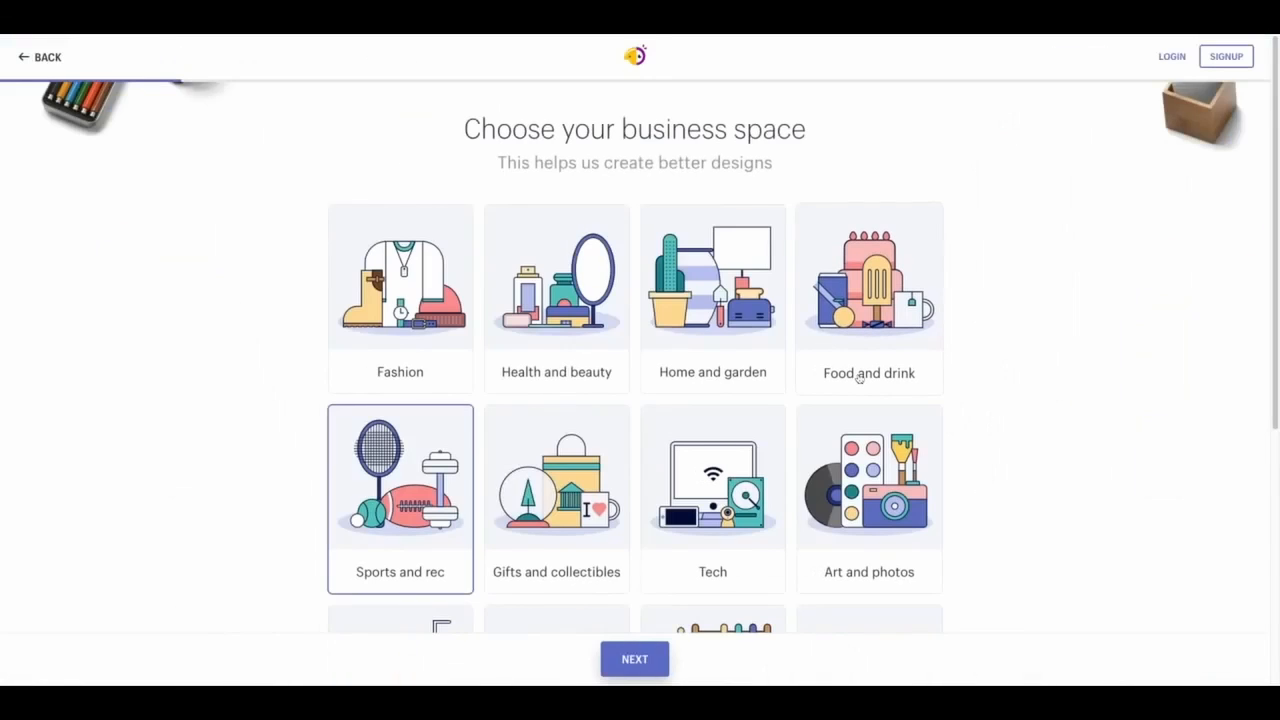
scroll(899, 366, down, 3)
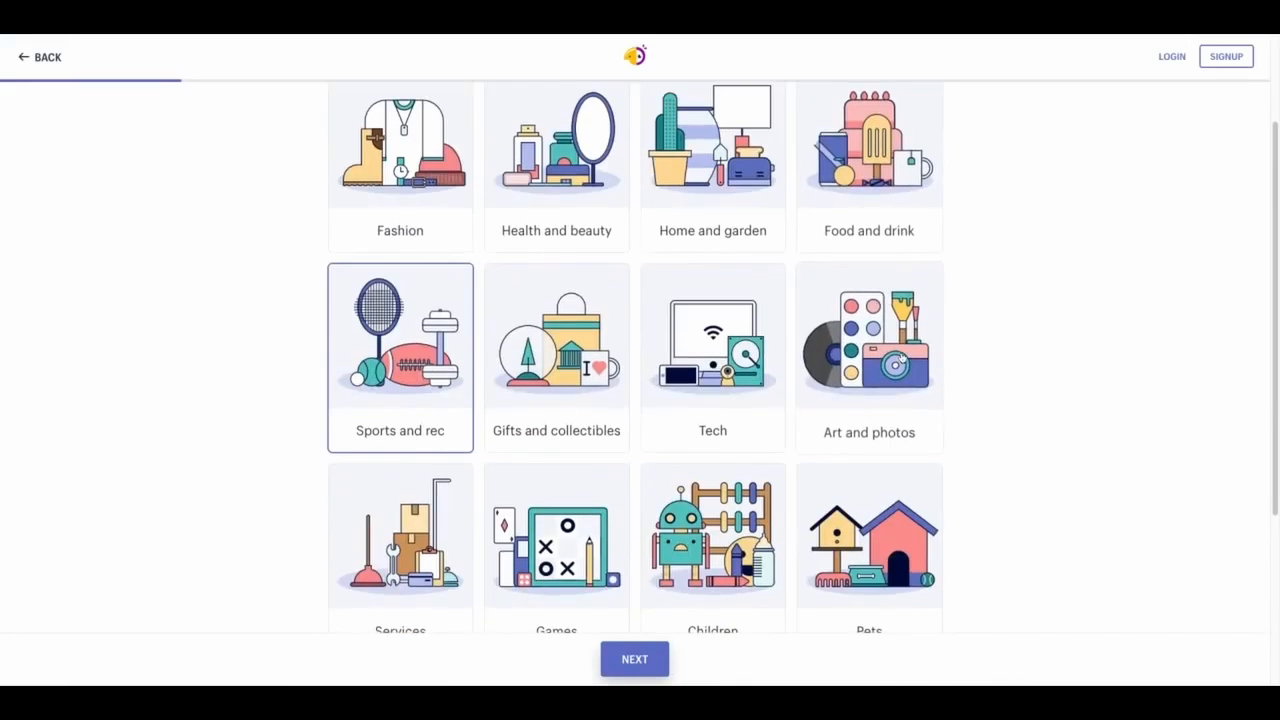
scroll(1012, 358, down, 2)
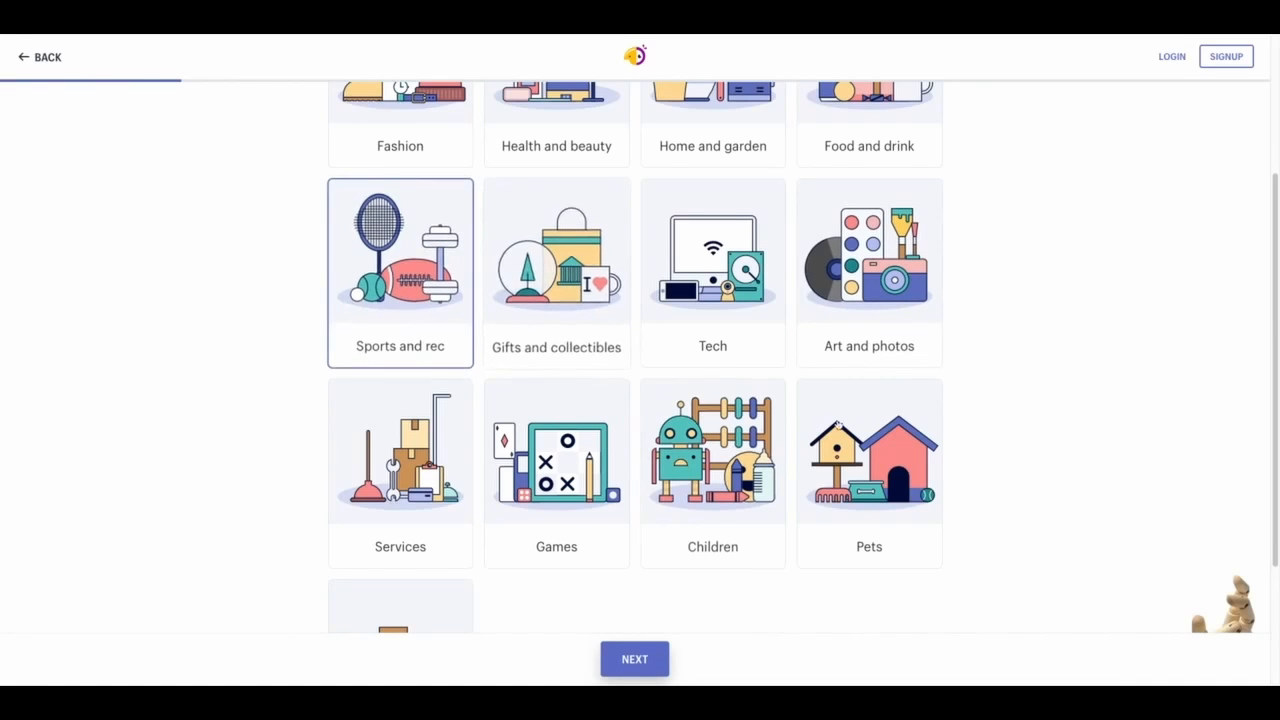
click(642, 664)
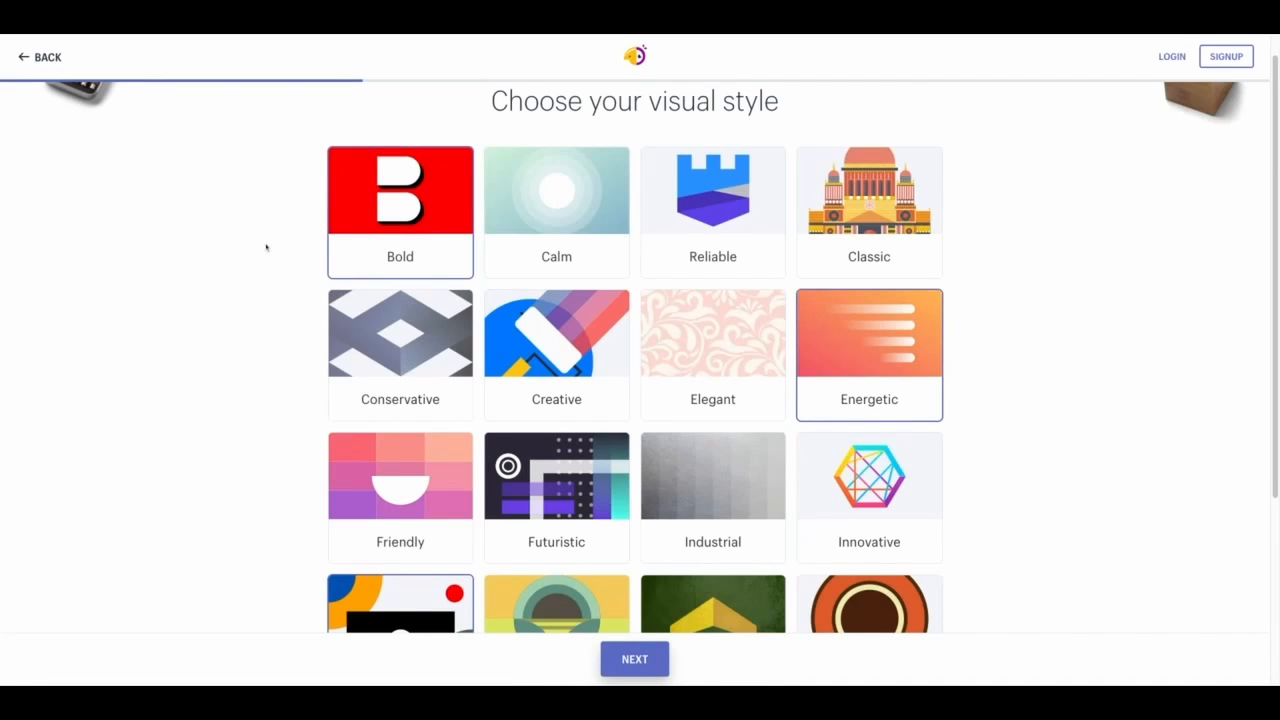
Continue with Bold, Energetic and Modern selected as the visual styles.
scroll(268, 246, down, 1)
click(370, 218)
click(371, 219)
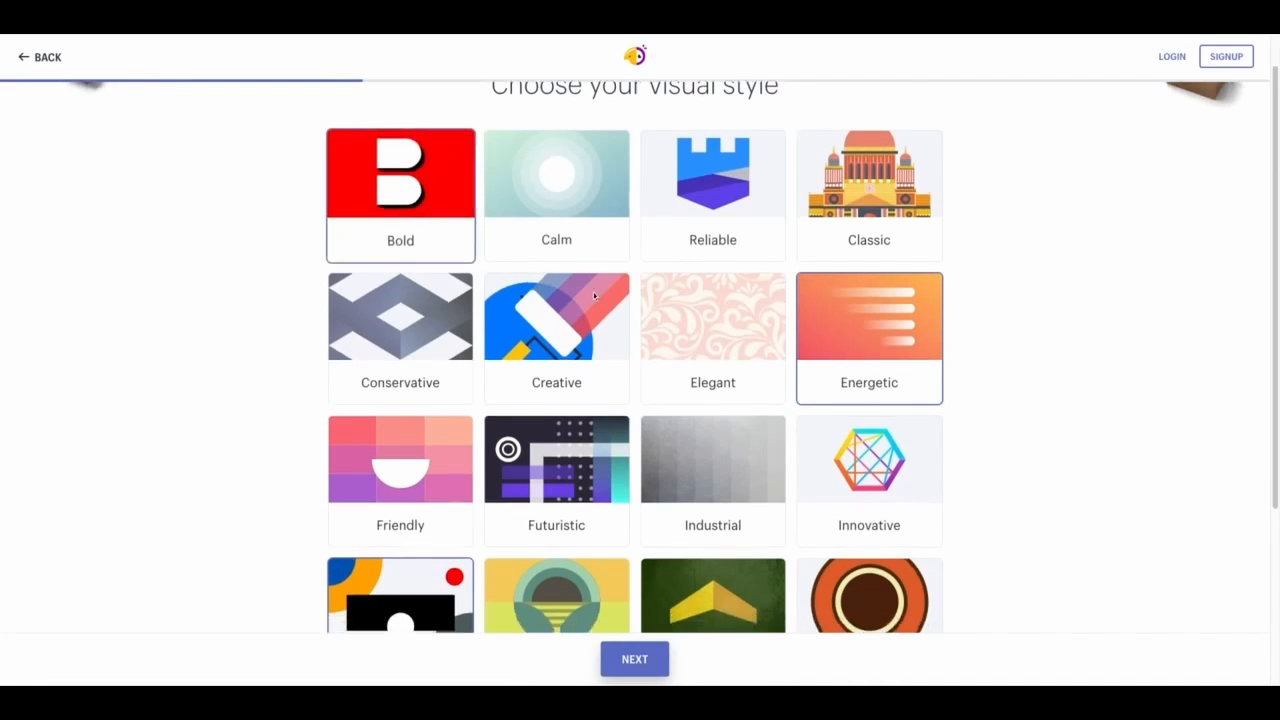
click(847, 324)
click(847, 324)
scroll(515, 400, down, 1)
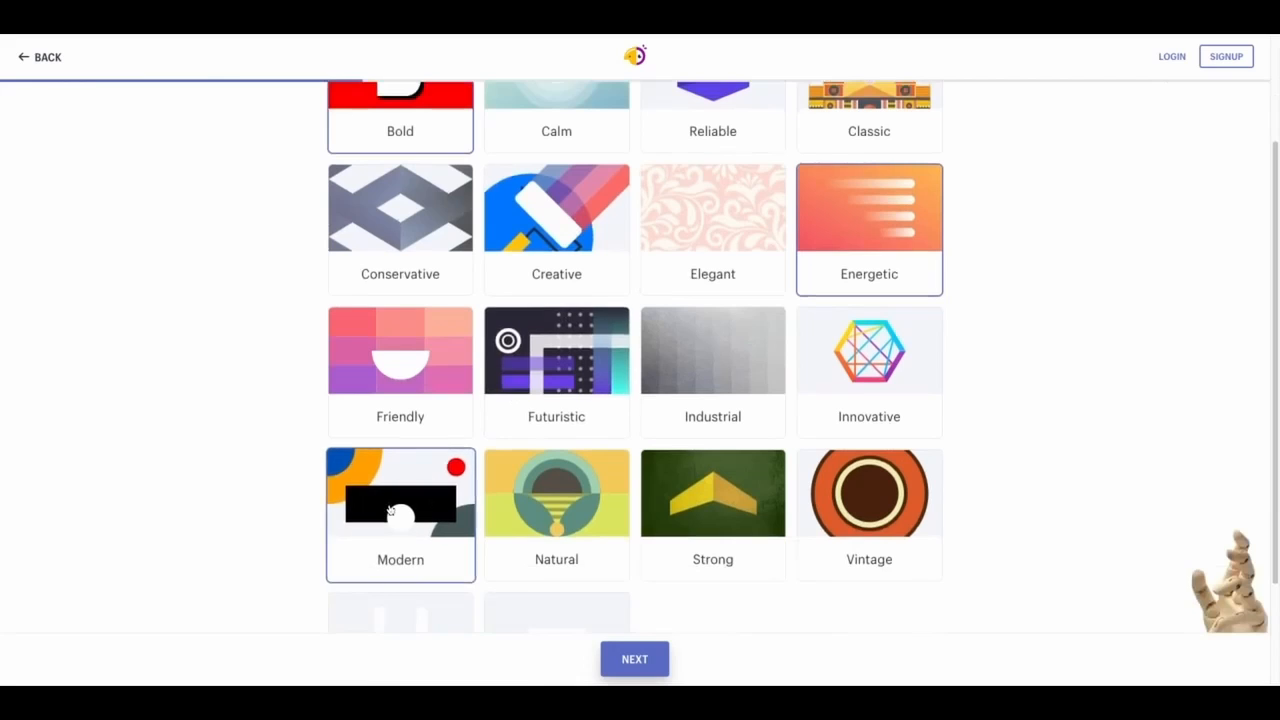
scroll(950, 267, down, 1)
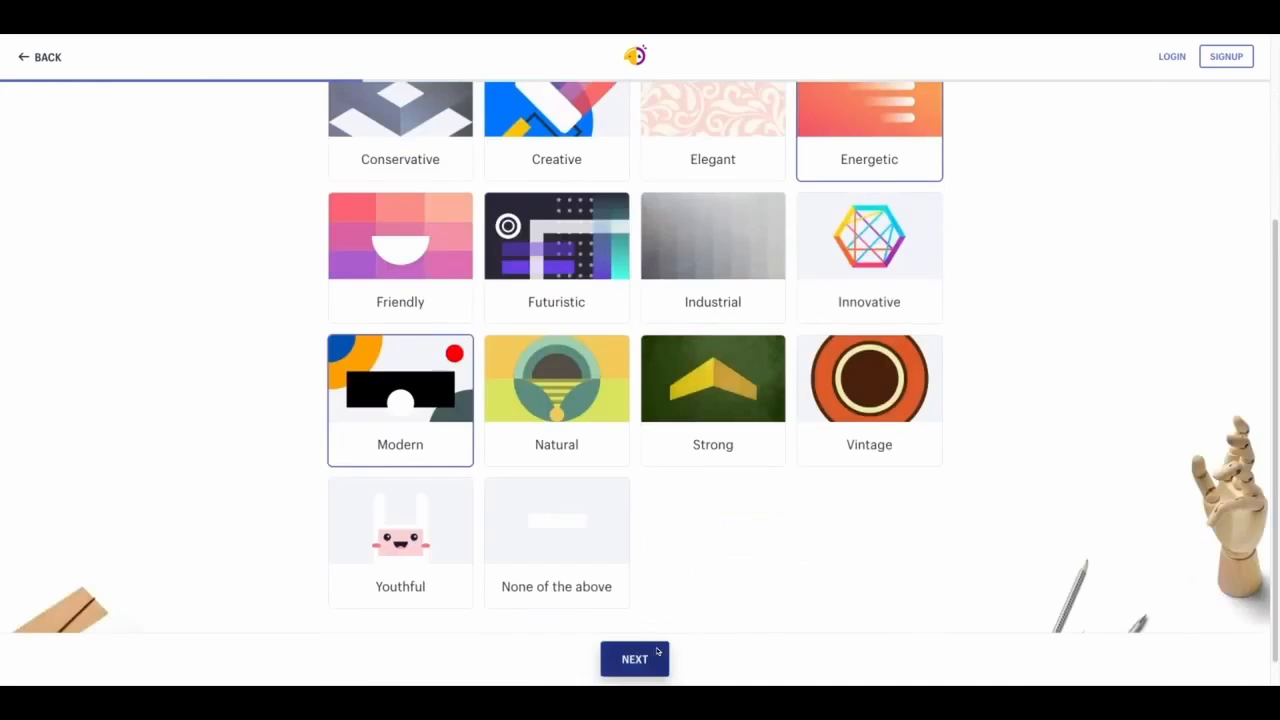
click(645, 662)
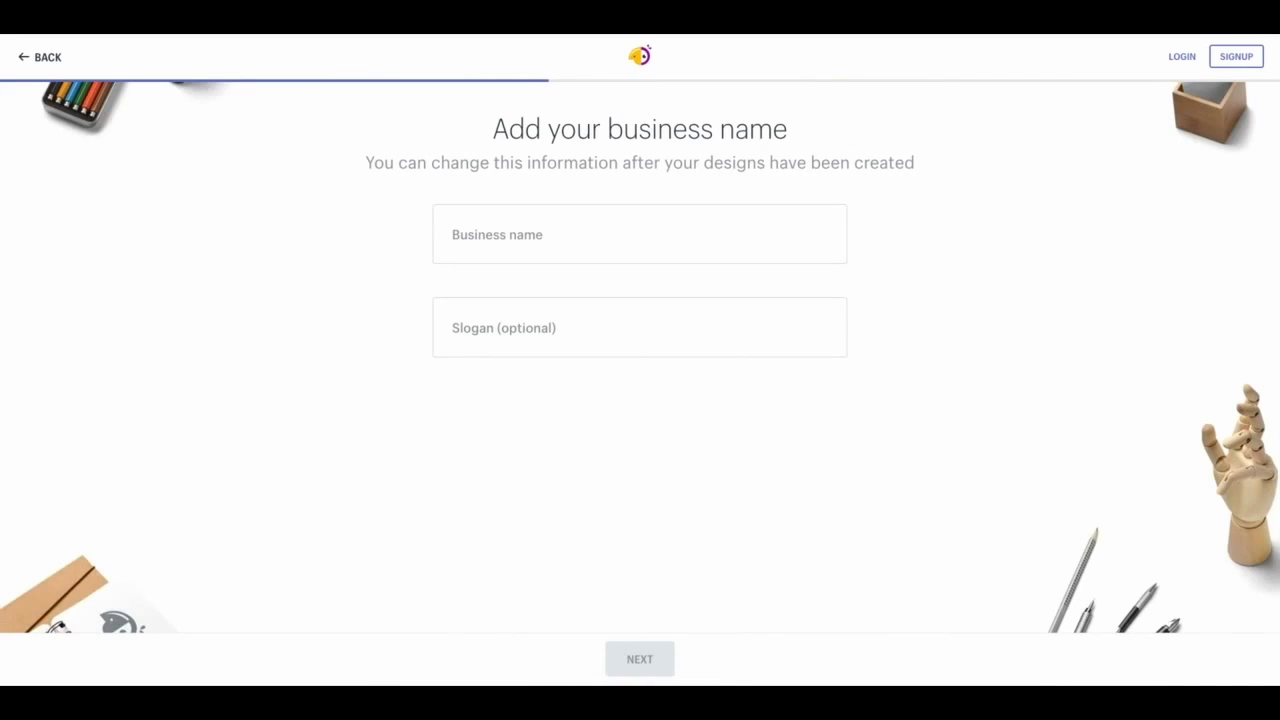
Enter BikeSolo as the business name, leave the slogan empty and continue.
click(497, 236)
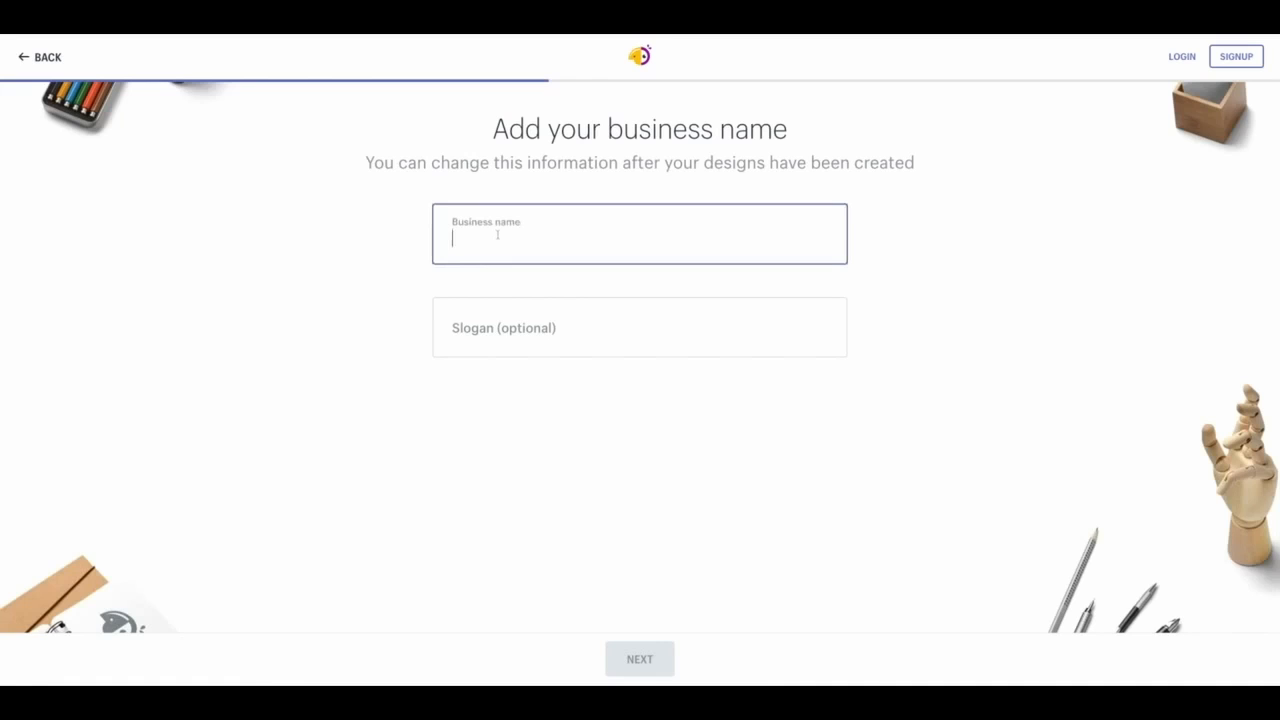
text(BikeSolo)
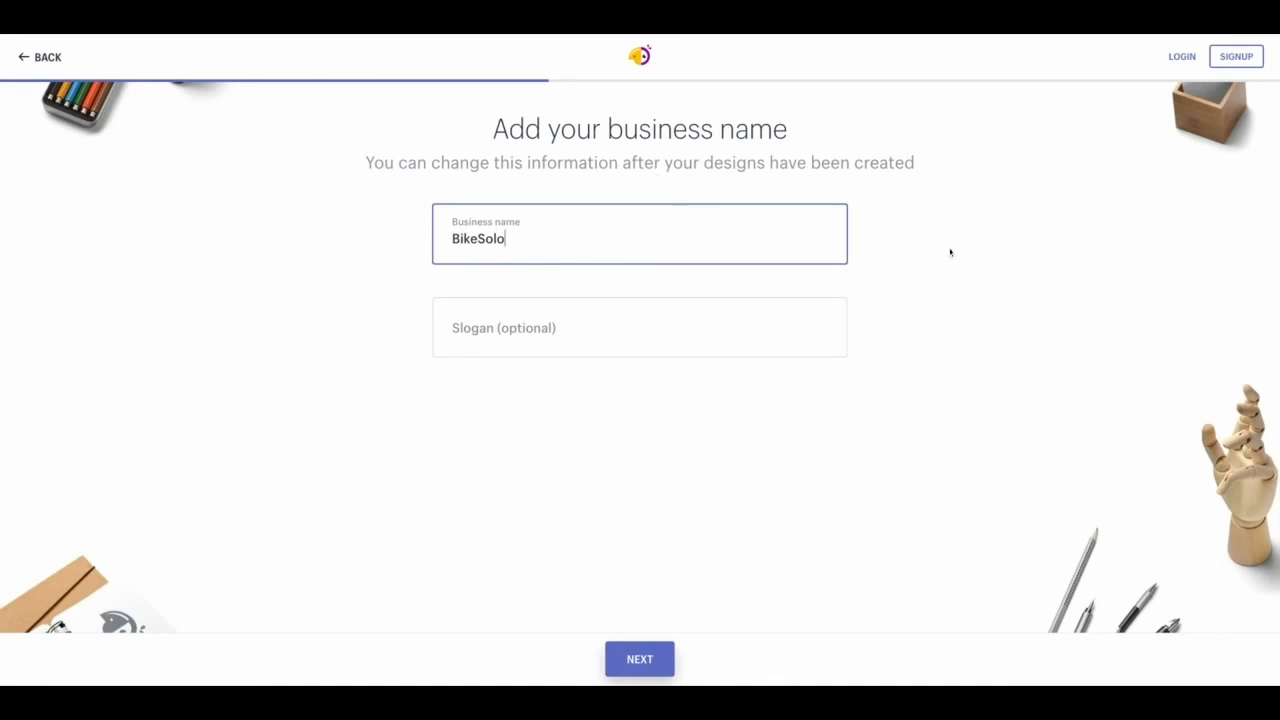
click(639, 665)
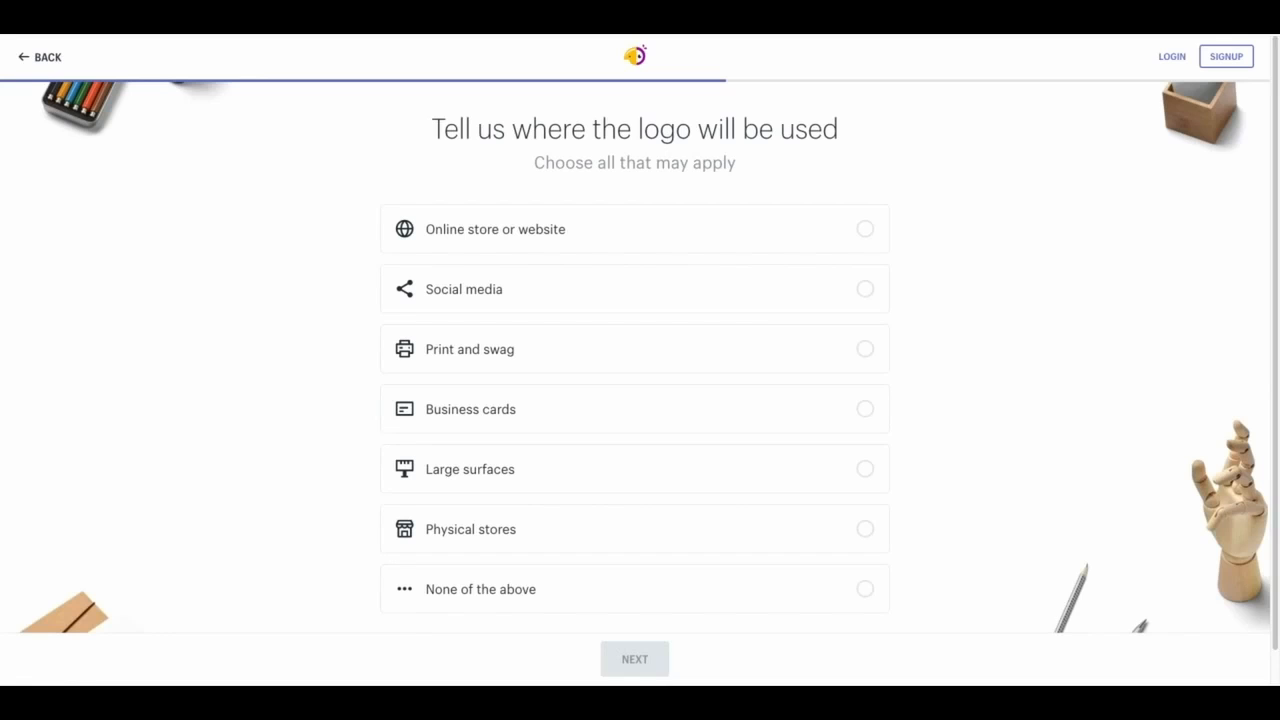
Select online store or website, social media, print and swag, business cards, large surfaces and physical stores as the logo uses, and continue.
click(691, 237)
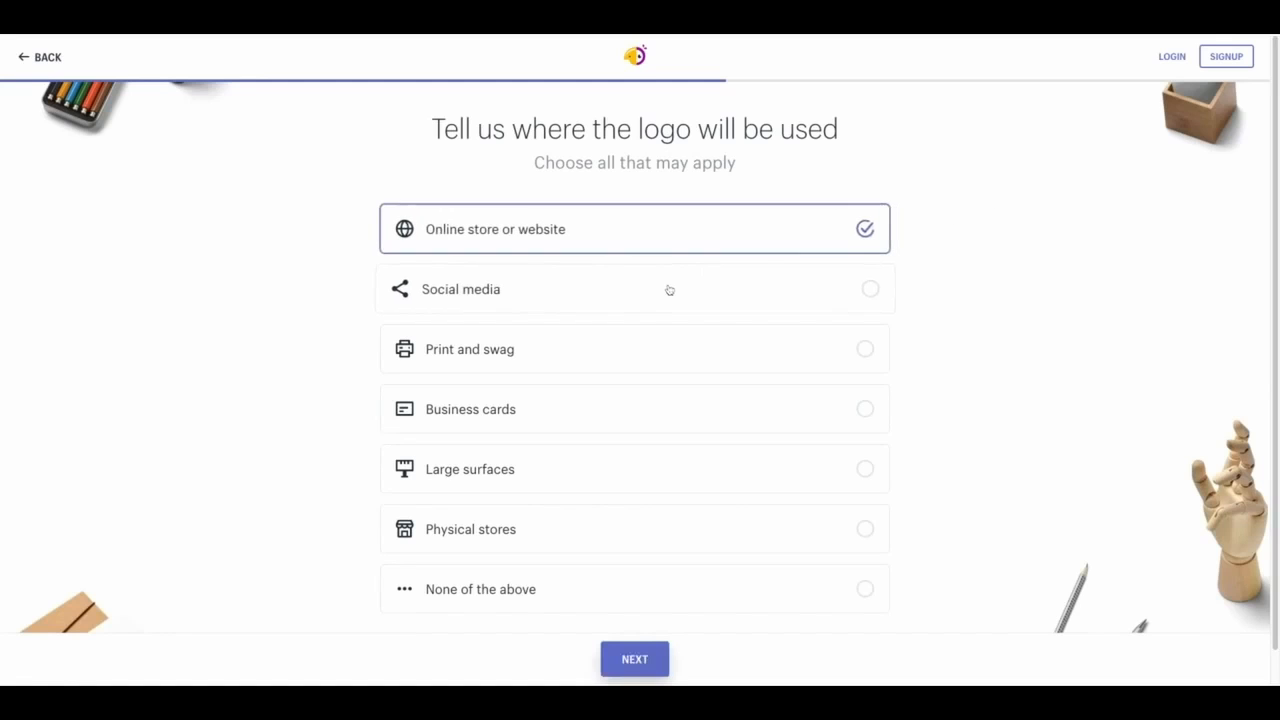
click(669, 291)
click(659, 366)
click(660, 412)
click(655, 470)
click(651, 530)
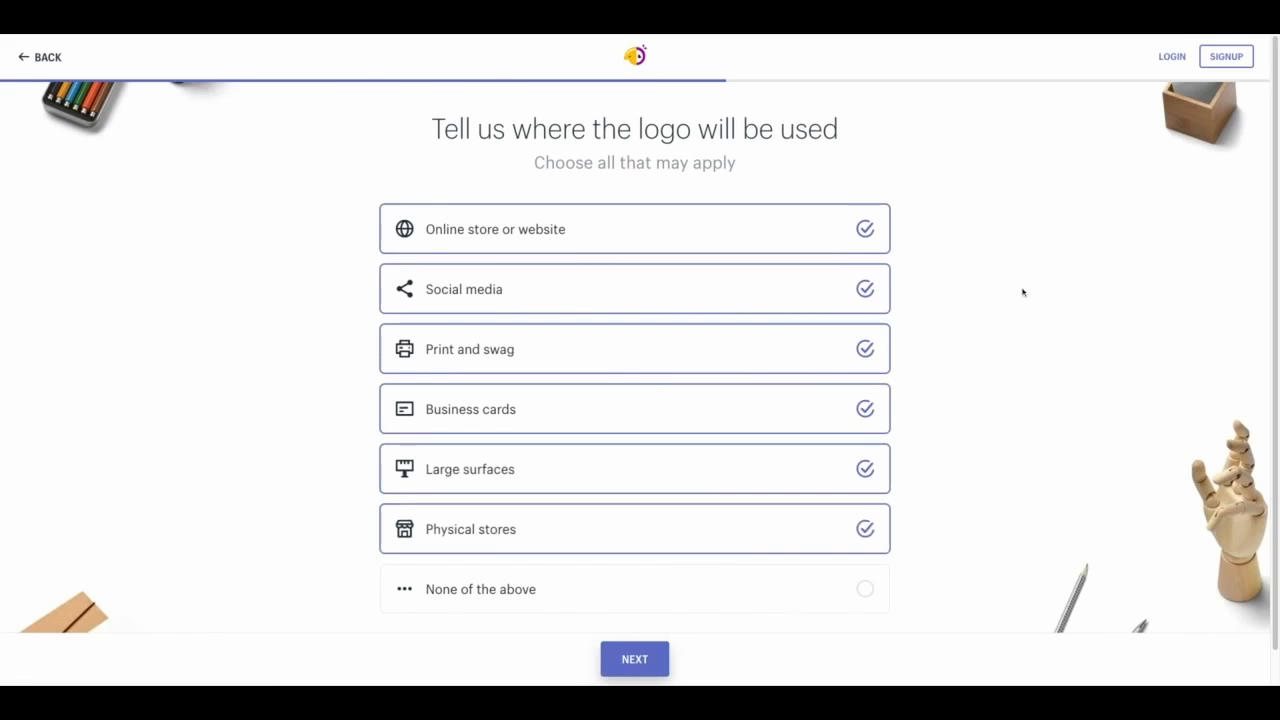
scroll(1019, 288, down, 1)
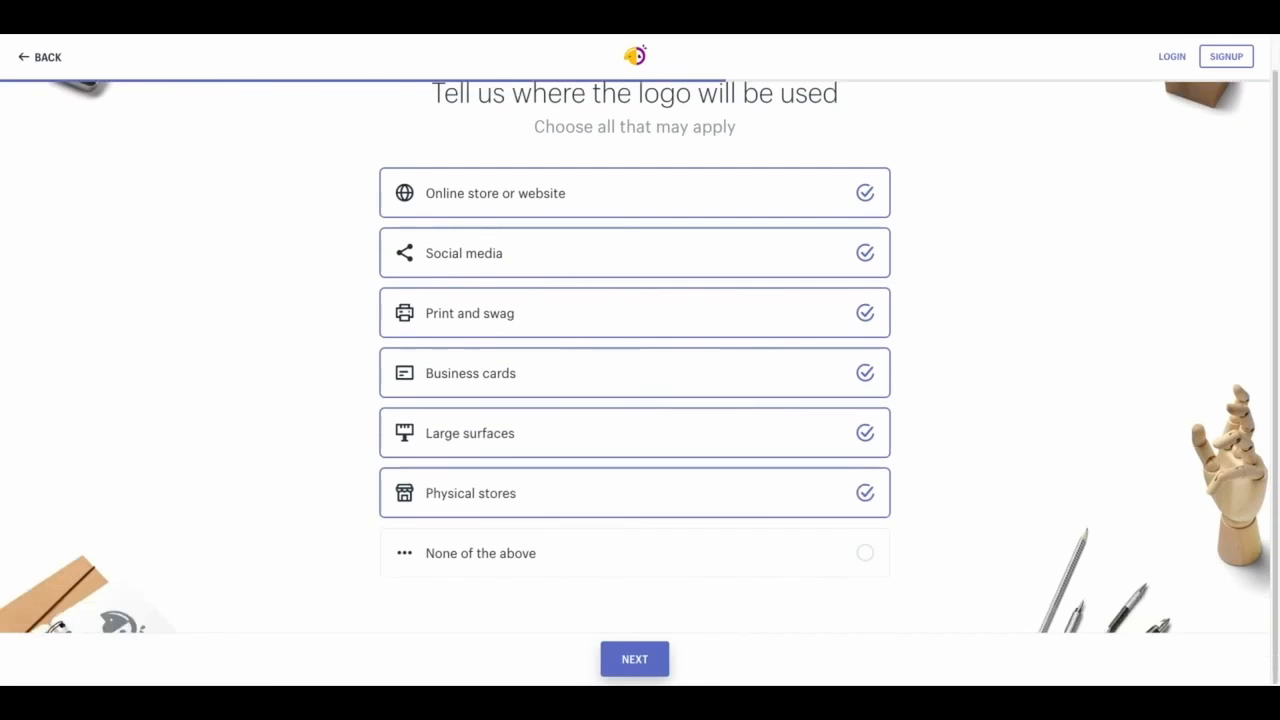
click(636, 660)
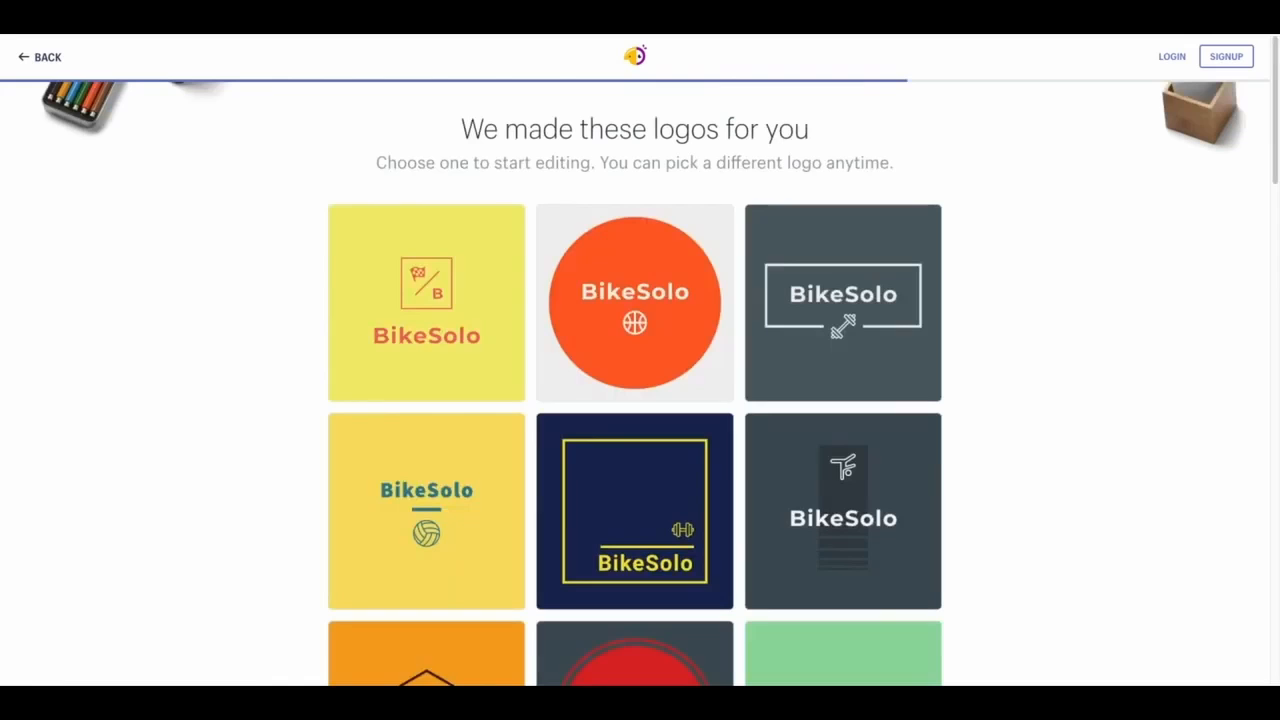
Browse the generated BikeSolo logos and choose the green template with three overlapping triangular mountains for editing.
scroll(946, 306, down, 6)
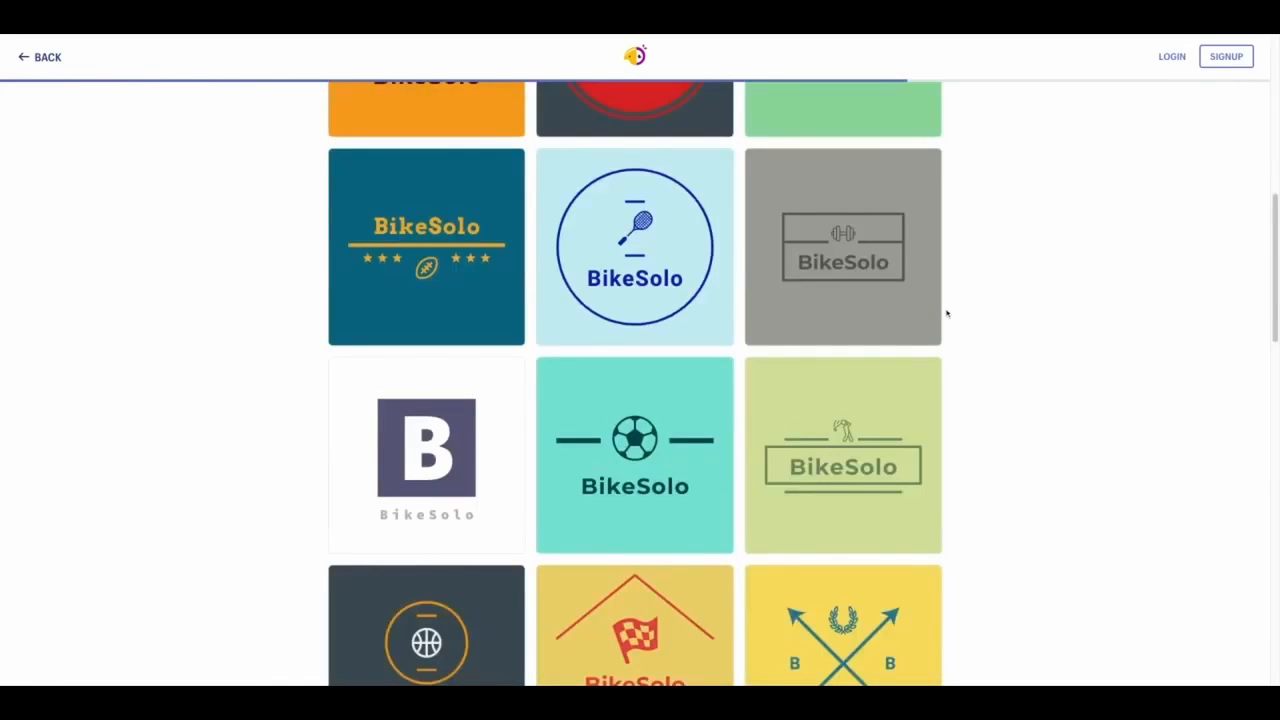
scroll(947, 314, down, 1)
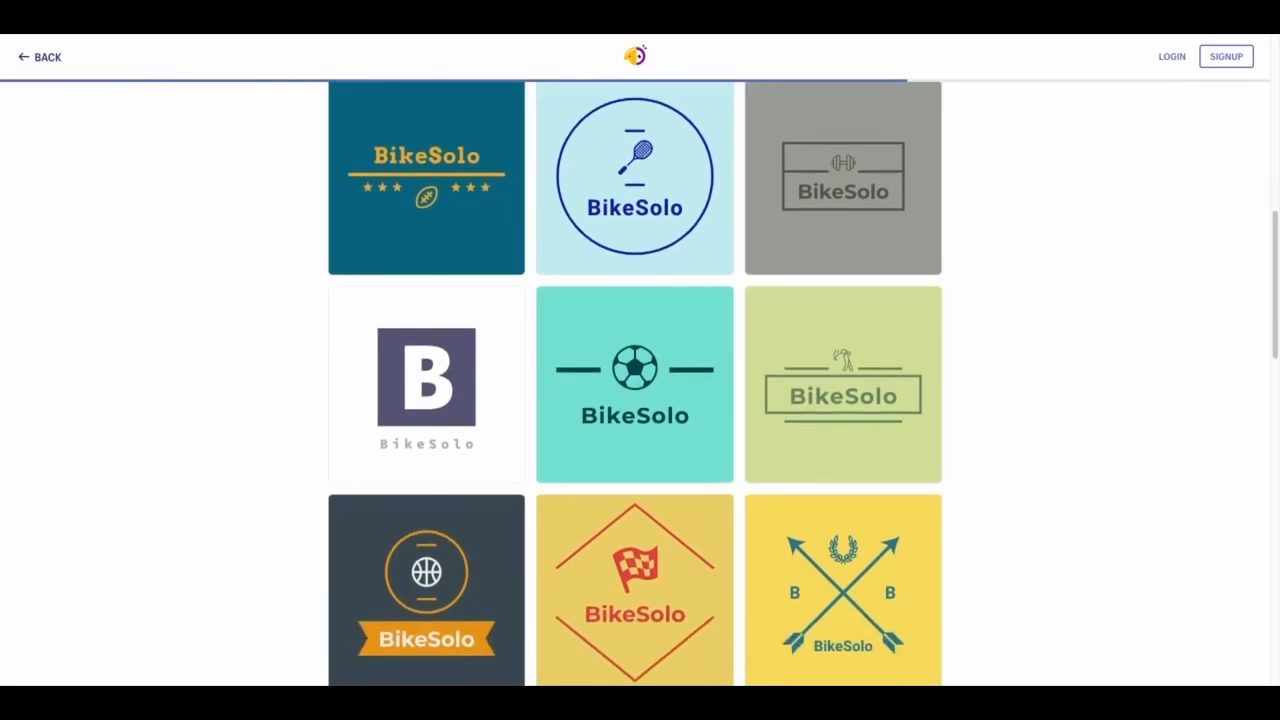
scroll(635, 383, down, 1)
scroll(635, 383, down, 2)
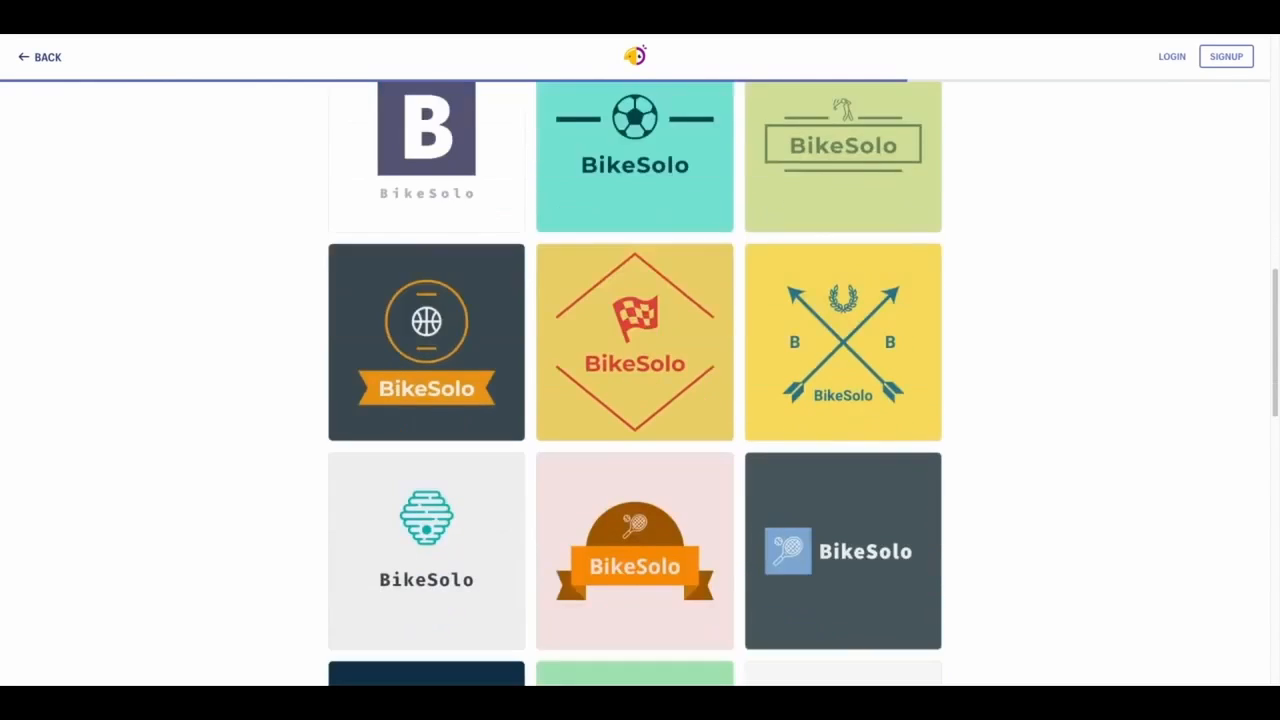
scroll(635, 383, down, 3)
scroll(635, 383, down, 1)
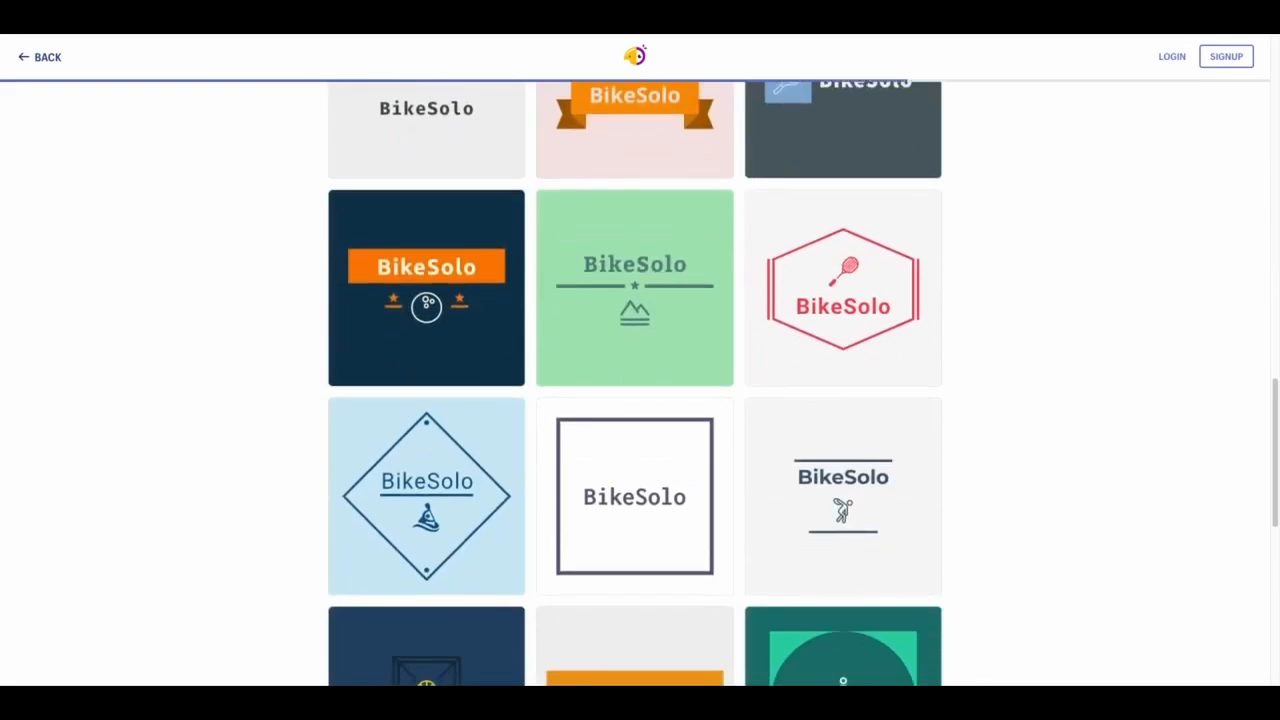
scroll(991, 305, down, 5)
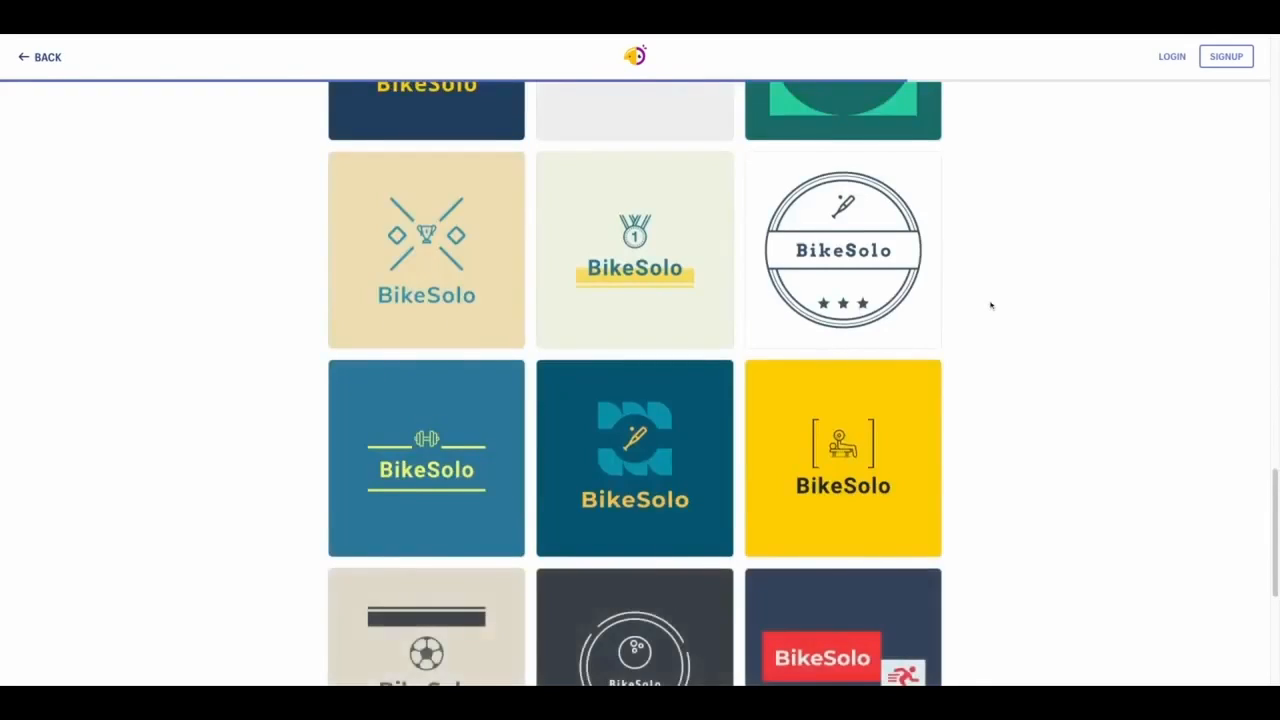
scroll(991, 305, down, 1)
scroll(991, 305, down, 7)
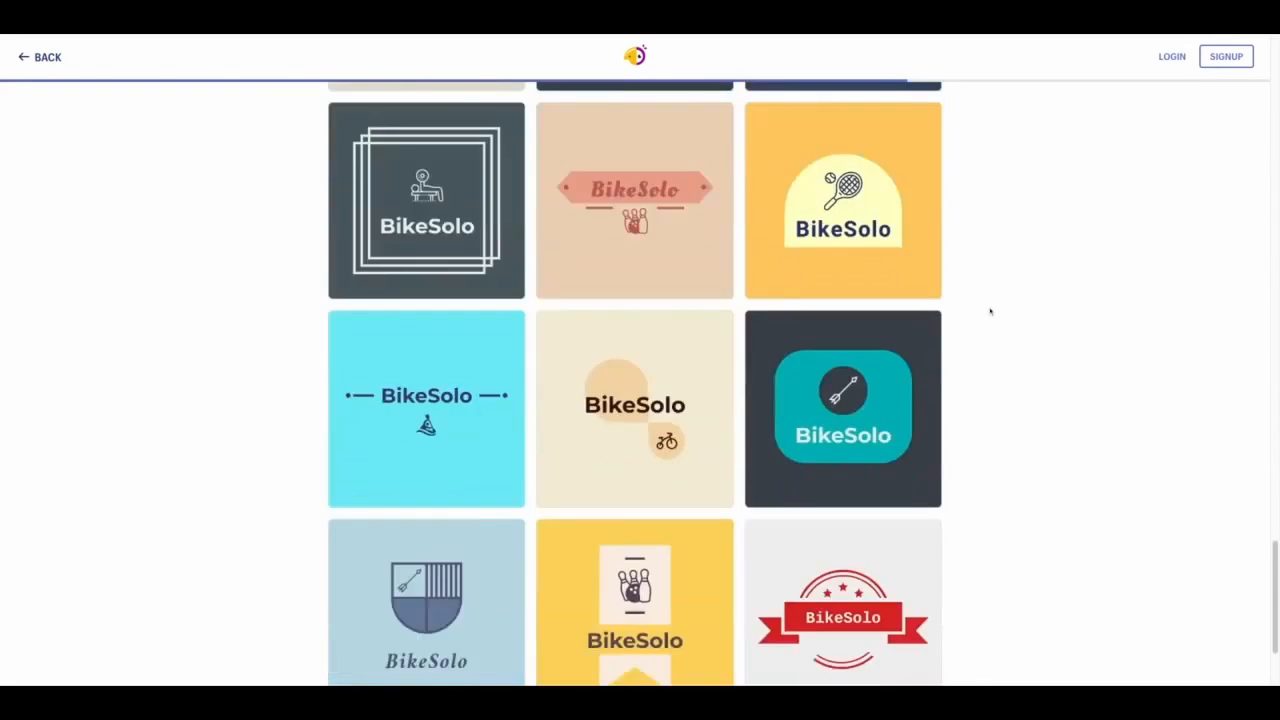
scroll(636, 383, down, 10)
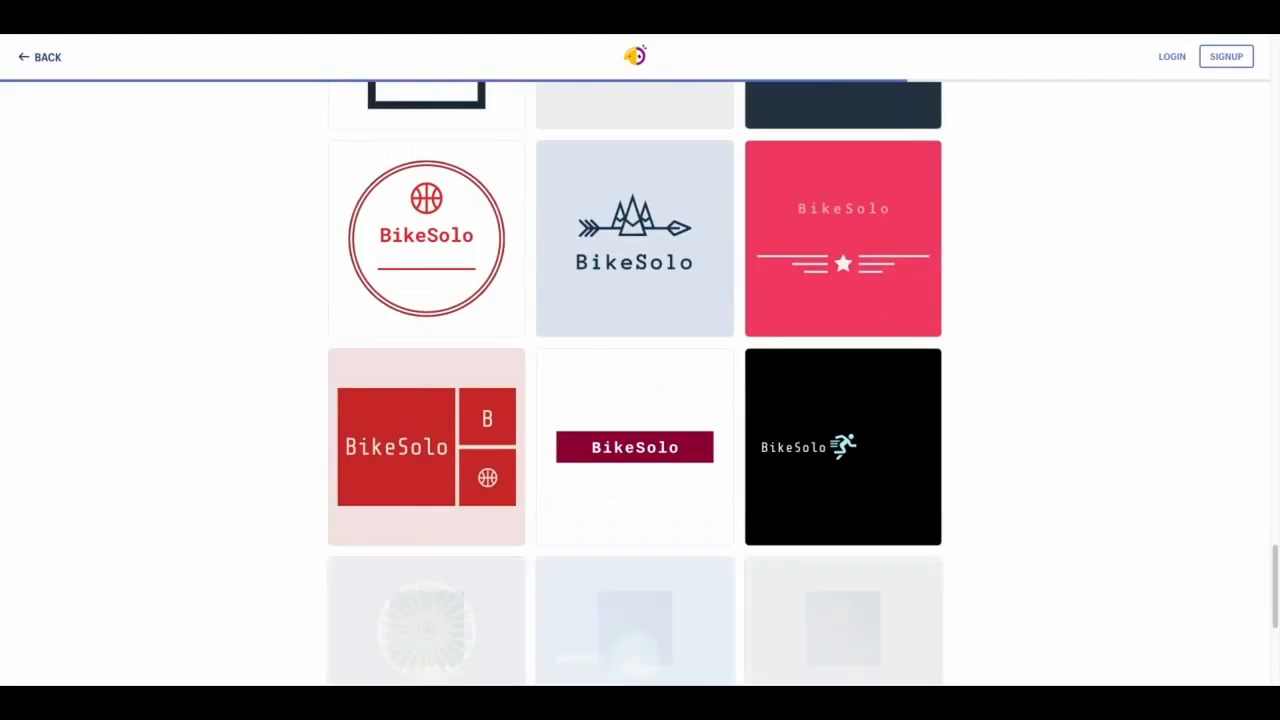
scroll(989, 320, down, 1)
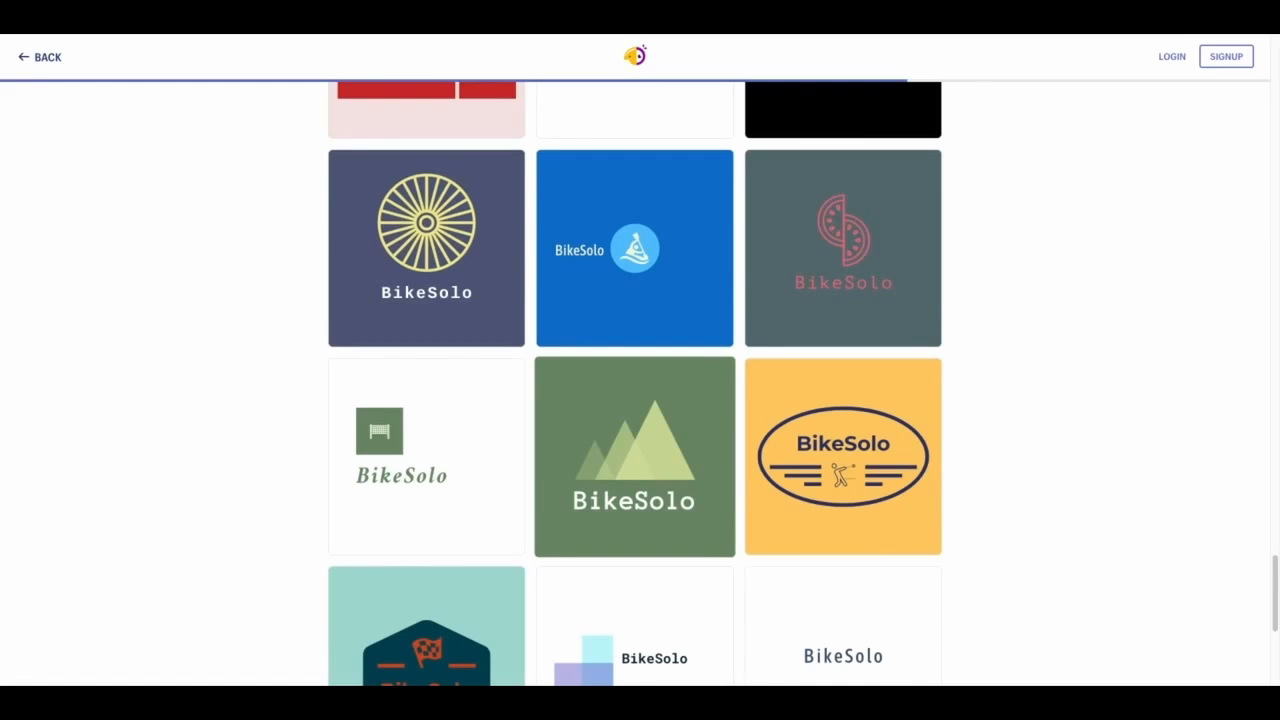
scroll(666, 433, down, 1)
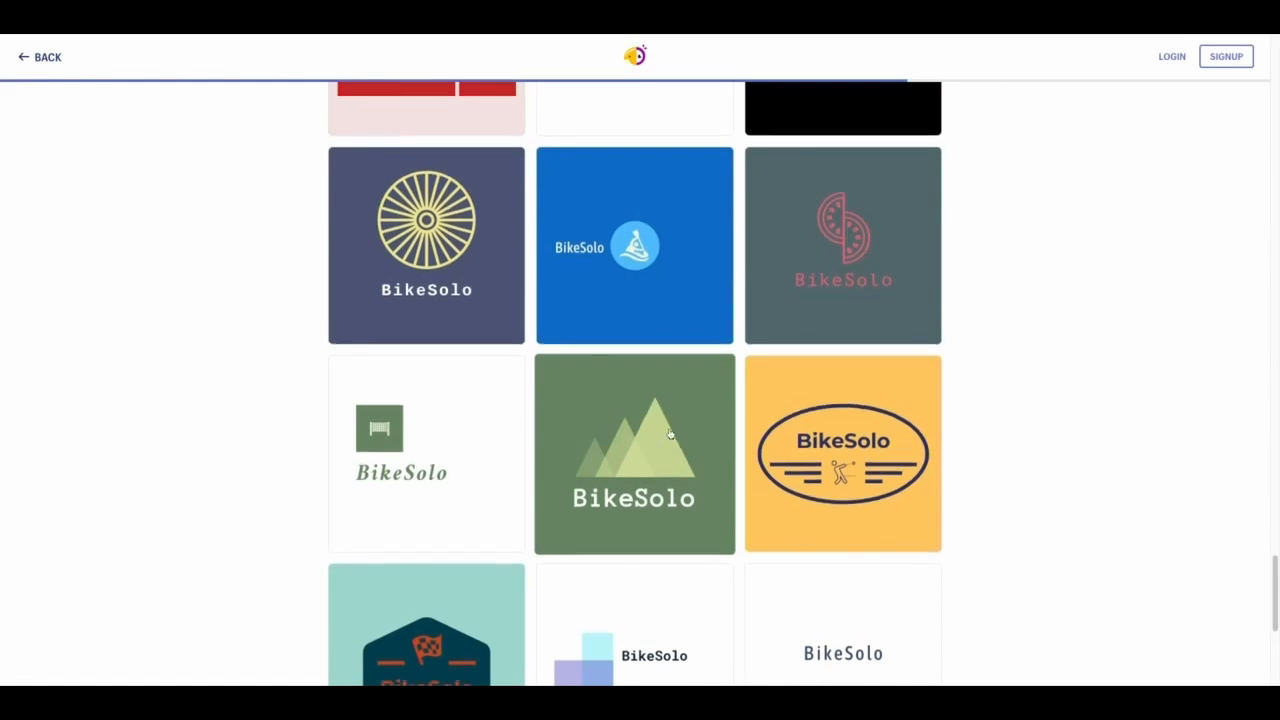
click(666, 433)
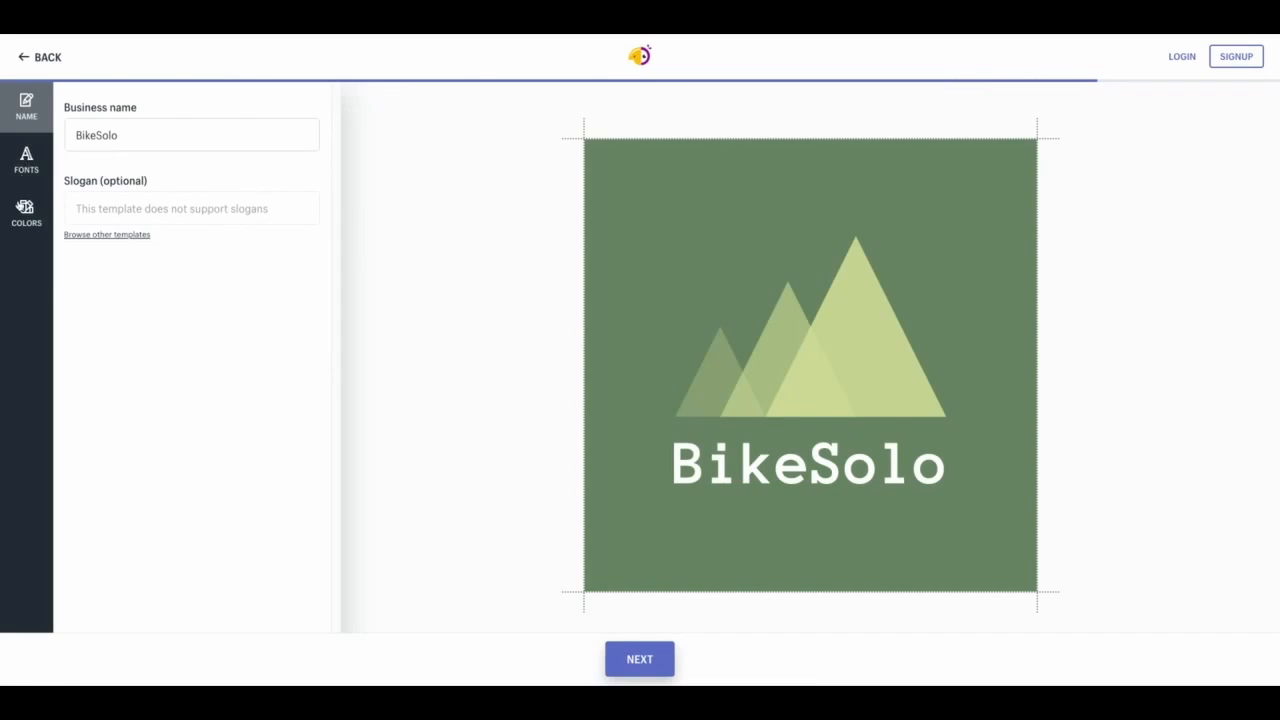
Try bold monospaced and condensed fonts on the logo text, and apply the bold rounded sans-serif font.
click(30, 162)
scroll(274, 279, down, 3)
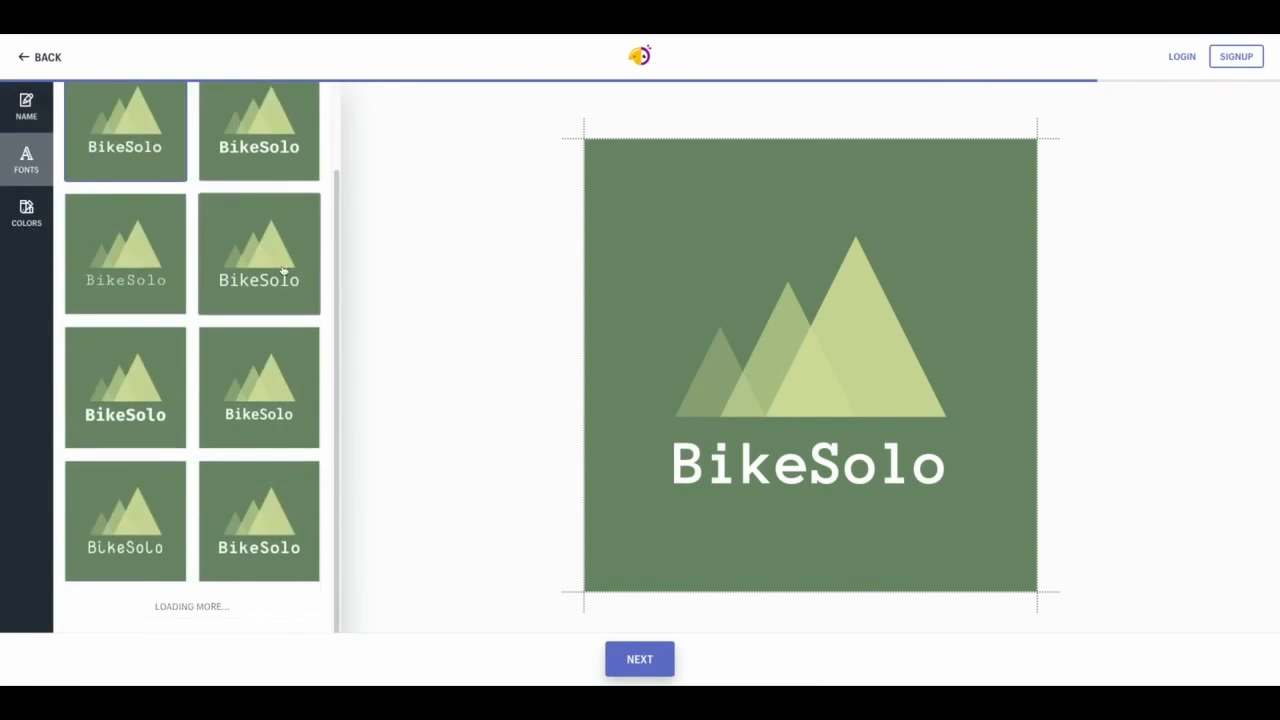
scroll(274, 279, down, 5)
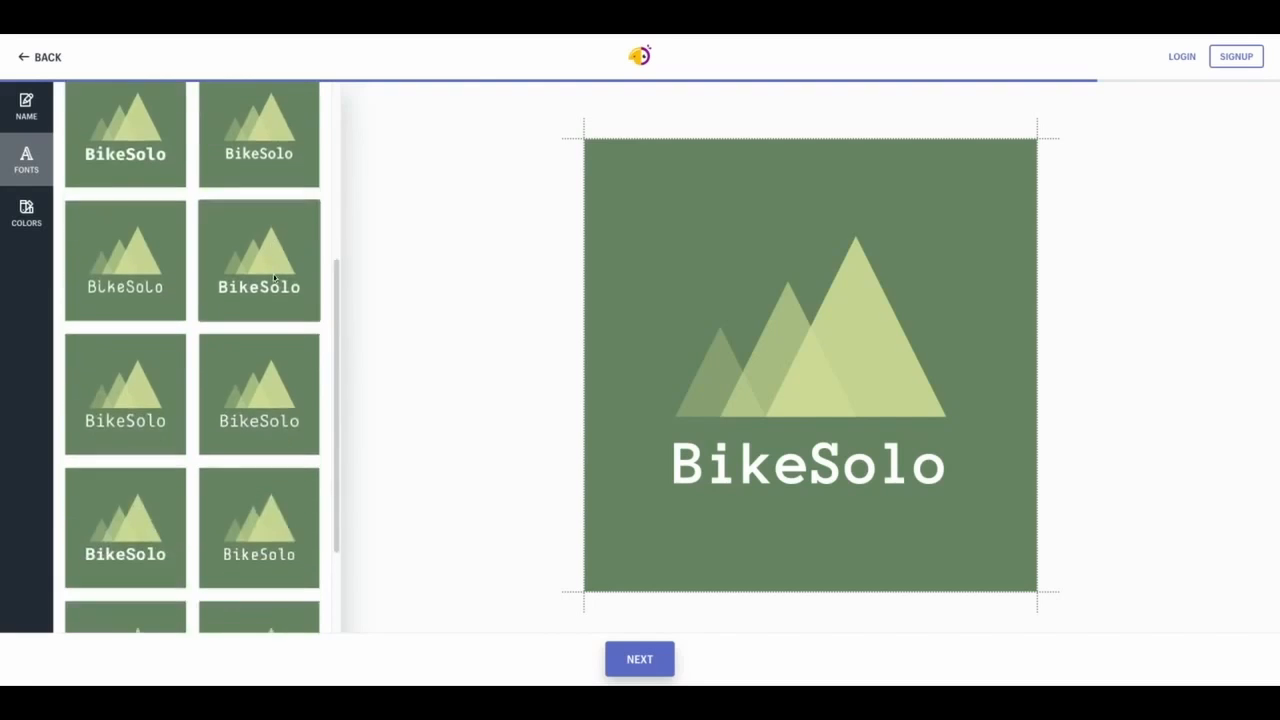
scroll(157, 306, down, 1)
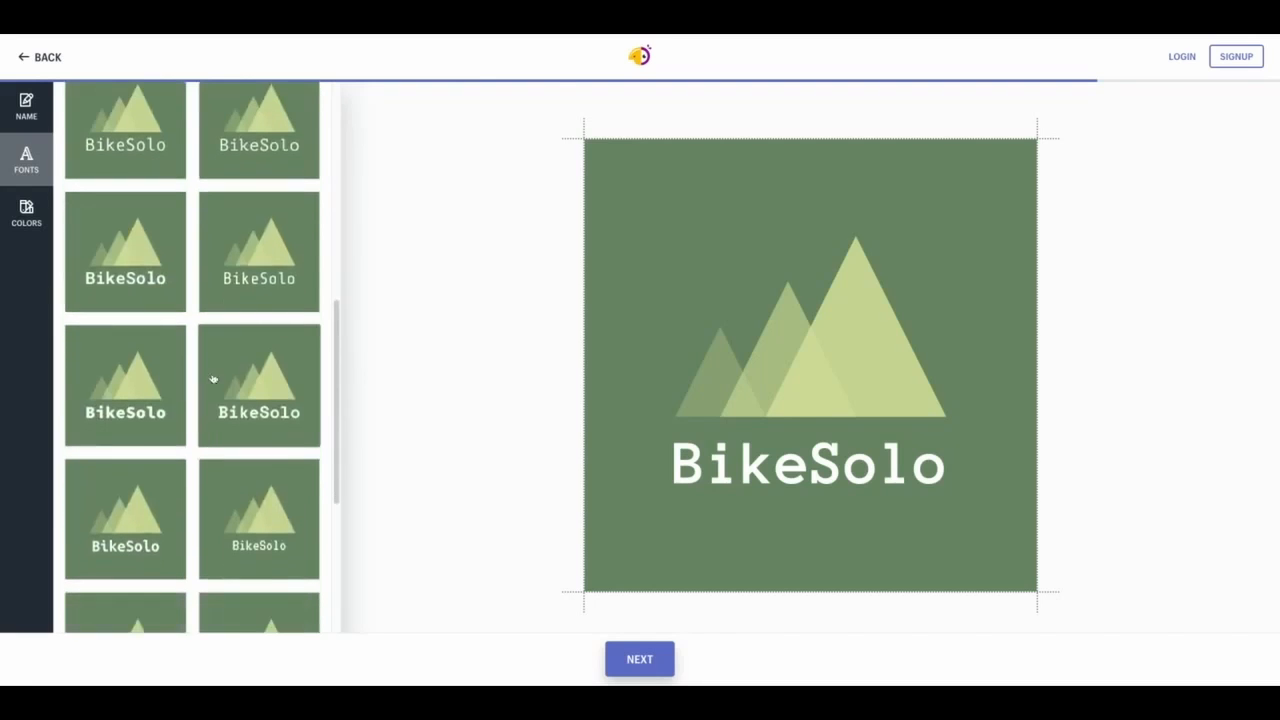
click(210, 395)
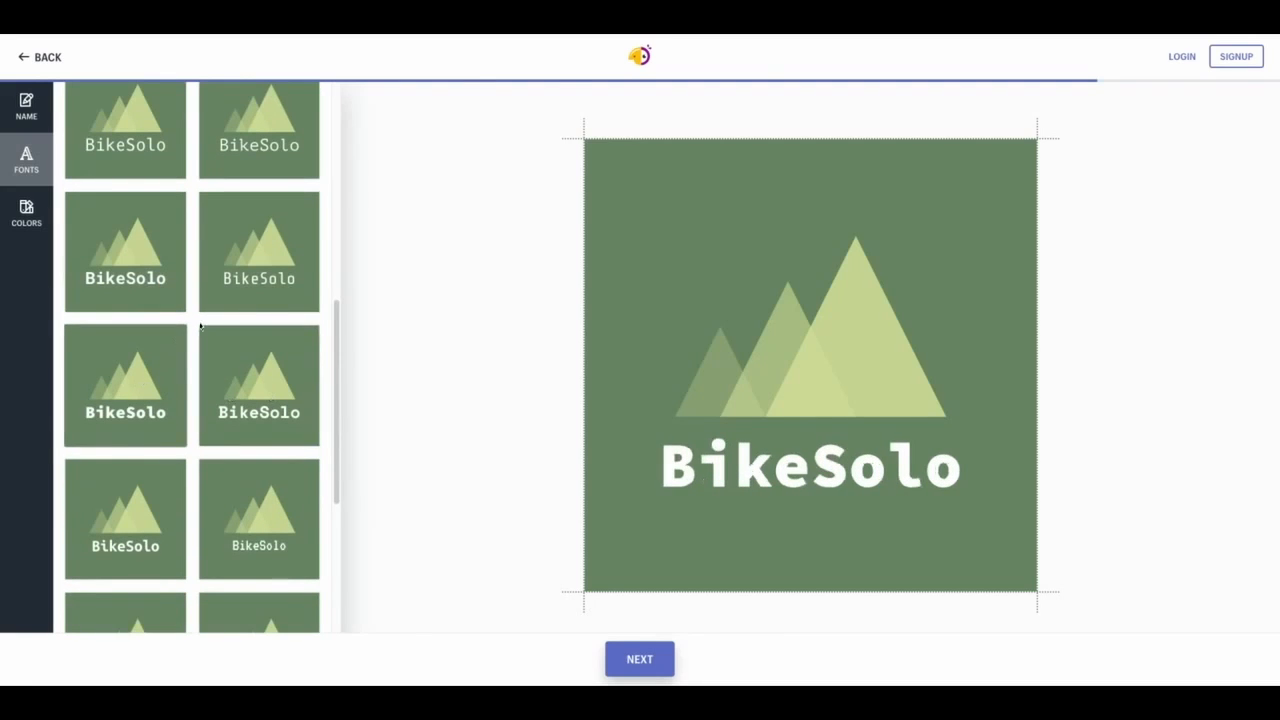
scroll(200, 330, down, 5)
scroll(255, 297, down, 3)
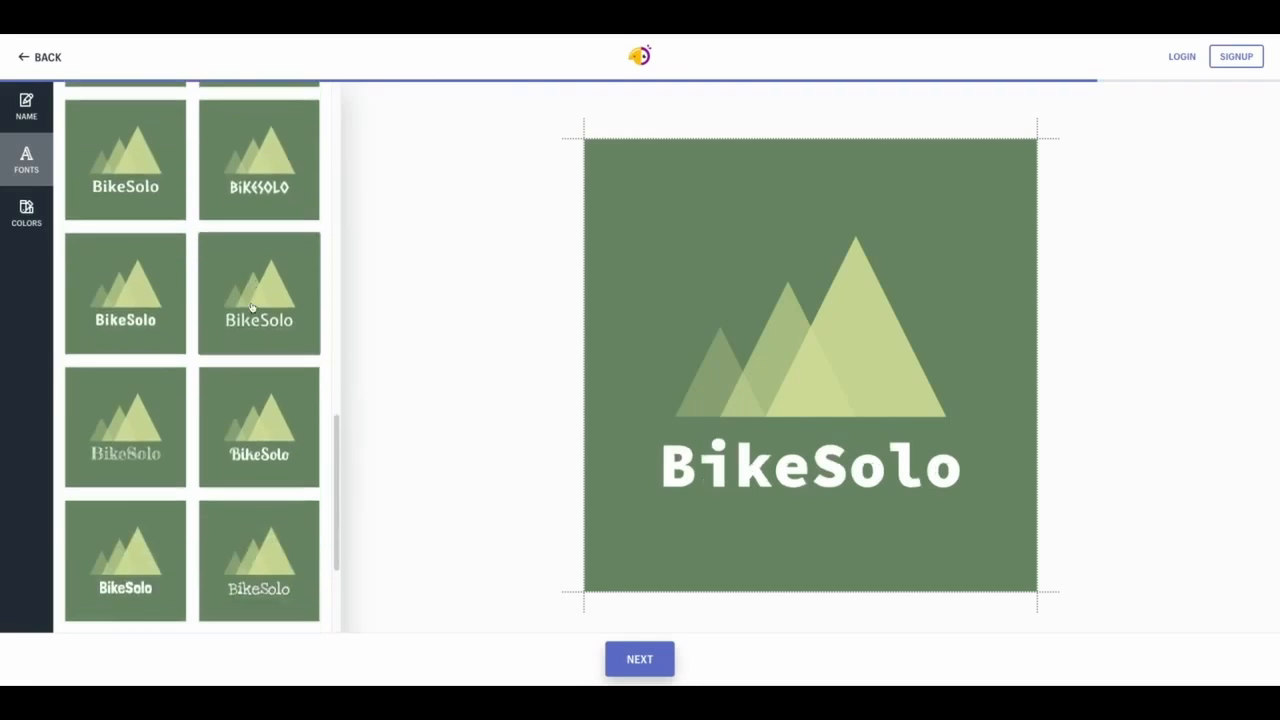
scroll(252, 307, down, 10)
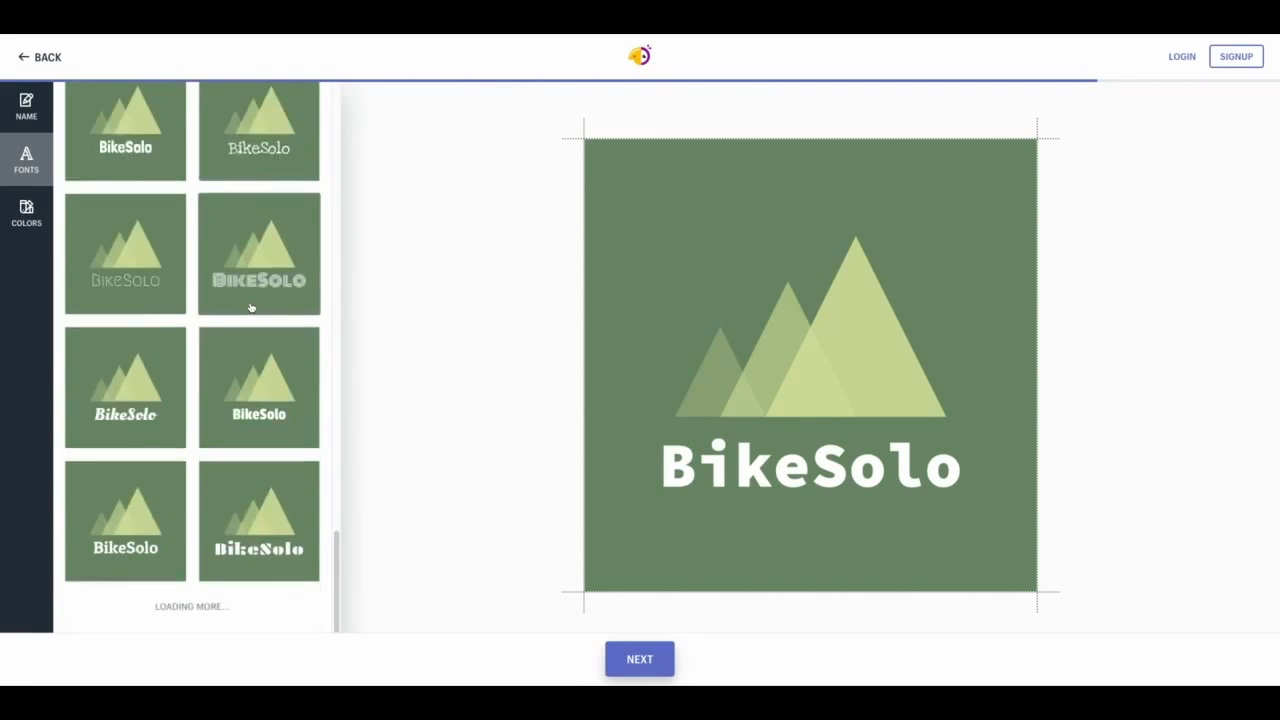
click(252, 380)
scroll(253, 383, down, 5)
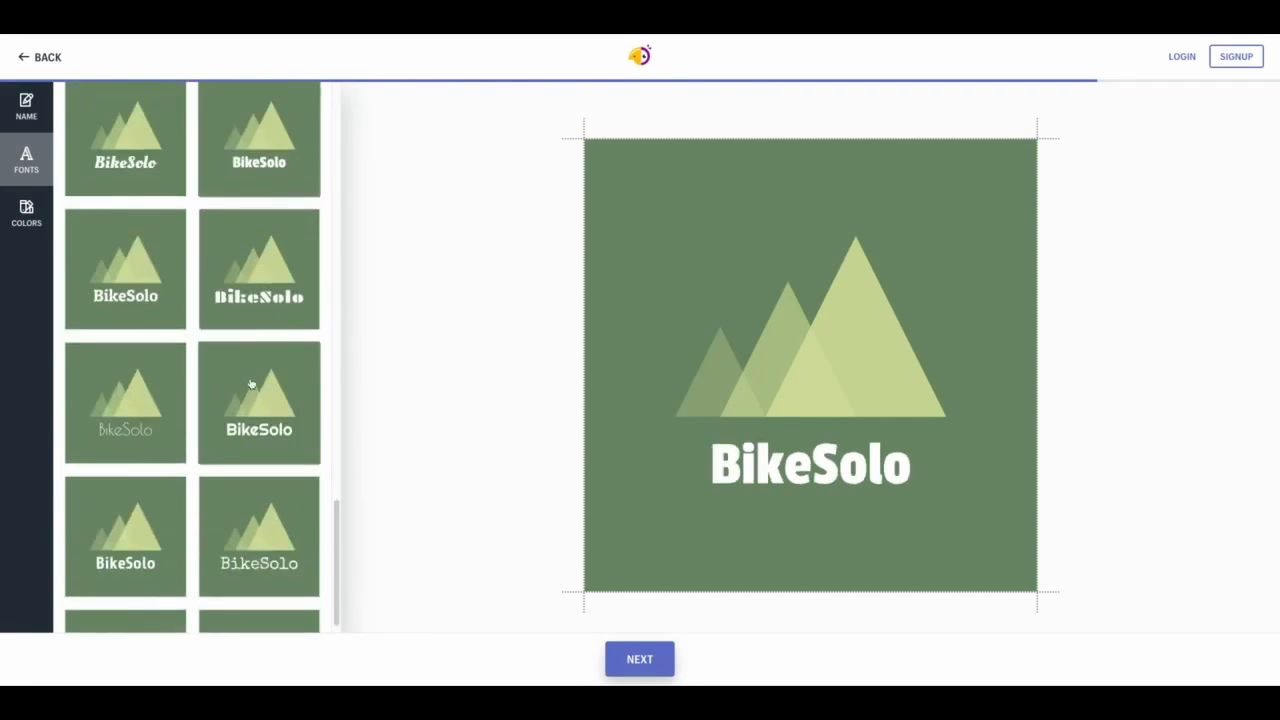
click(257, 389)
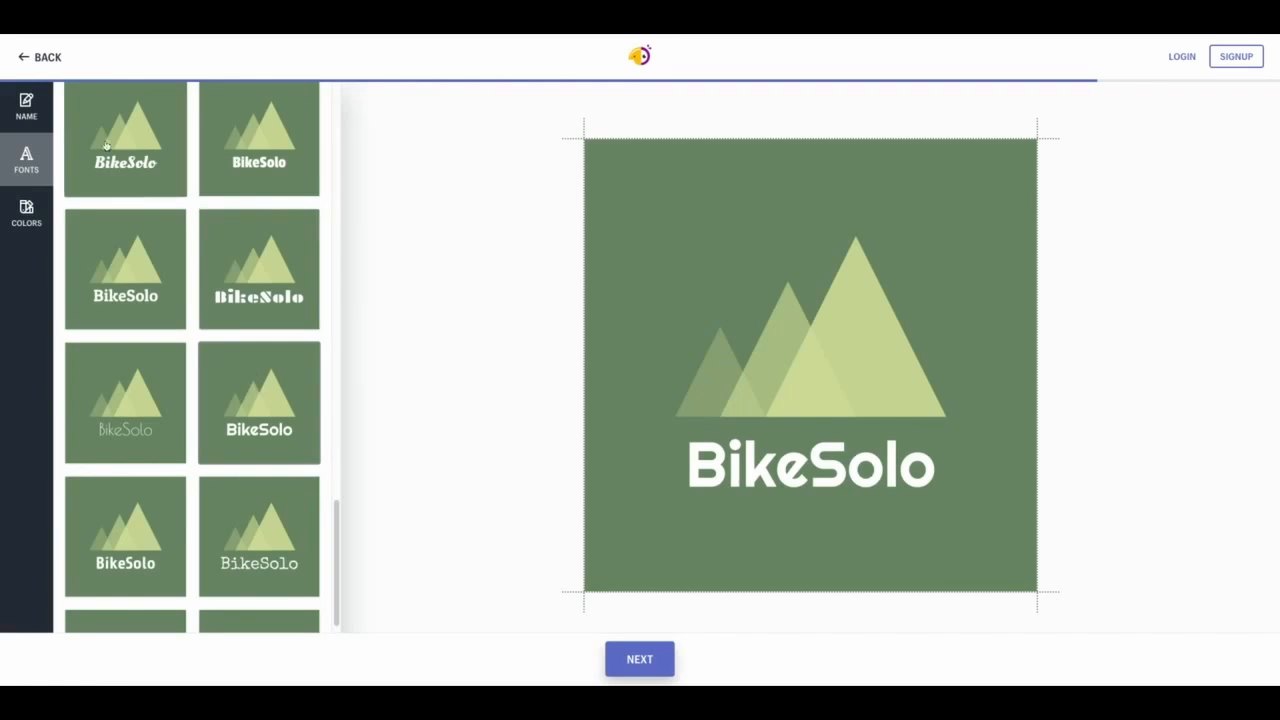
Browse the color schemes for the BikeSolo logo and apply the dark slate-blue background with teal mountains and white text.
click(36, 212)
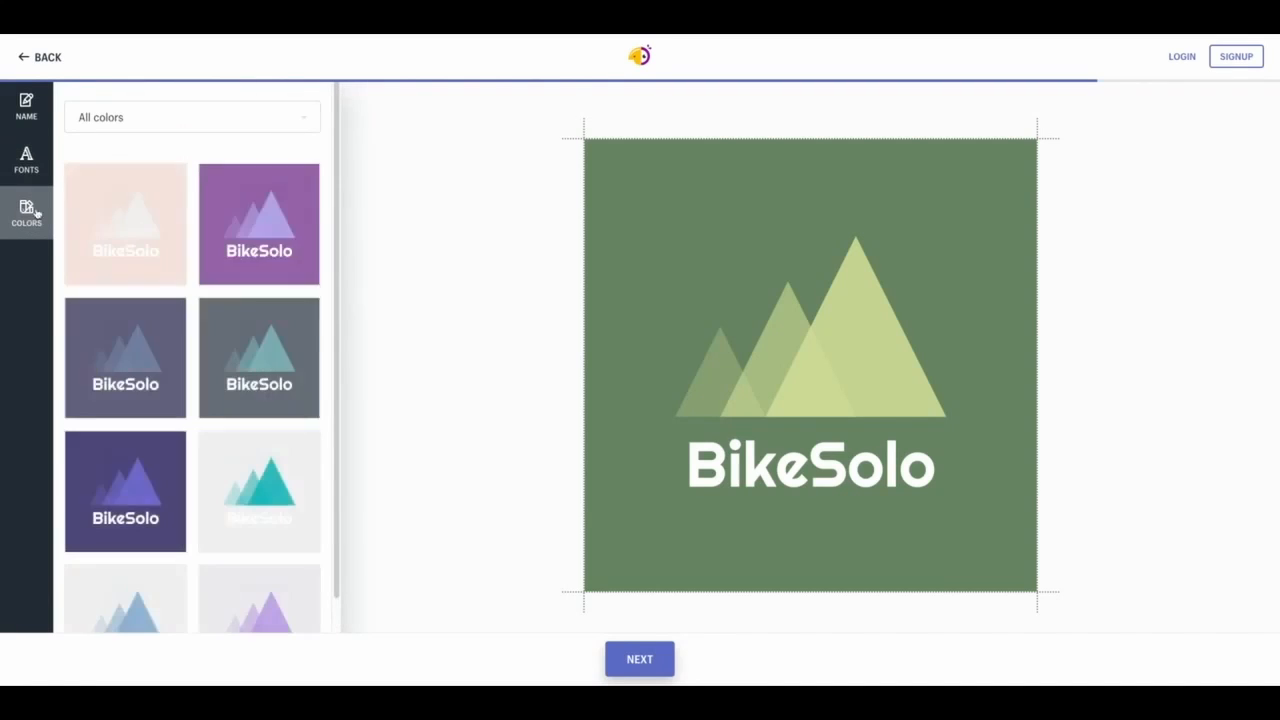
scroll(267, 203, down, 1)
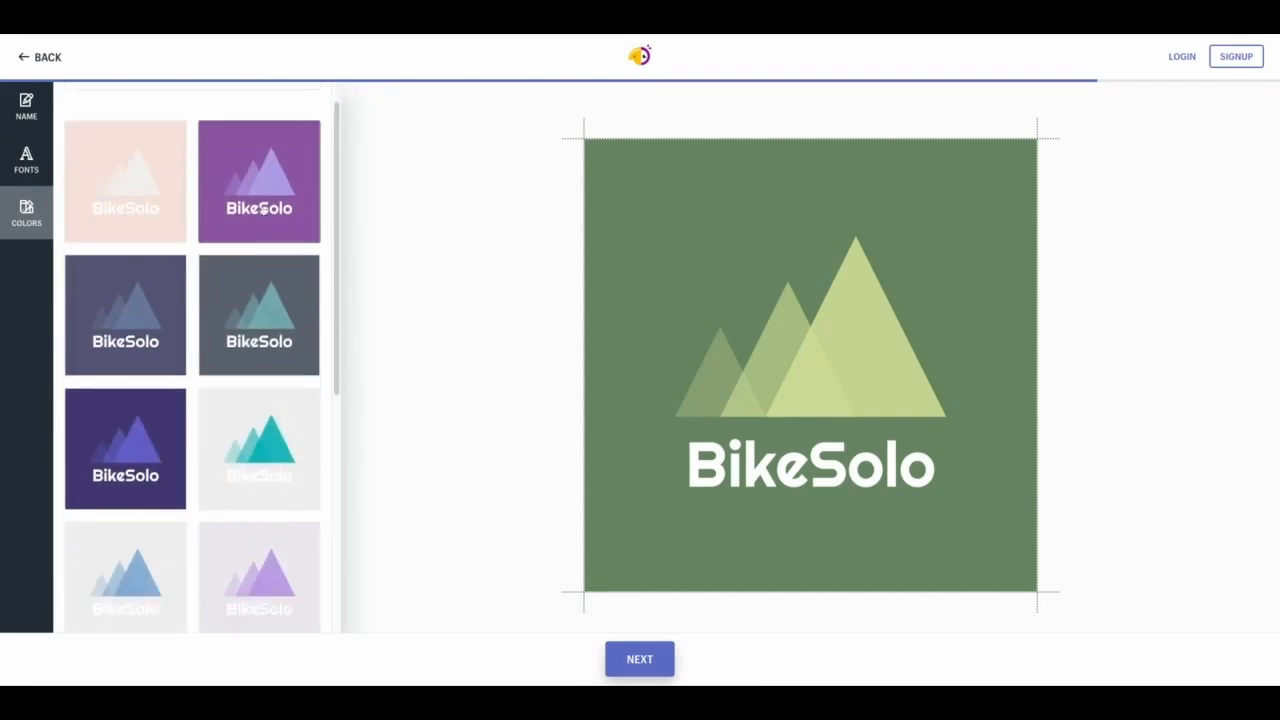
scroll(260, 216, down, 6)
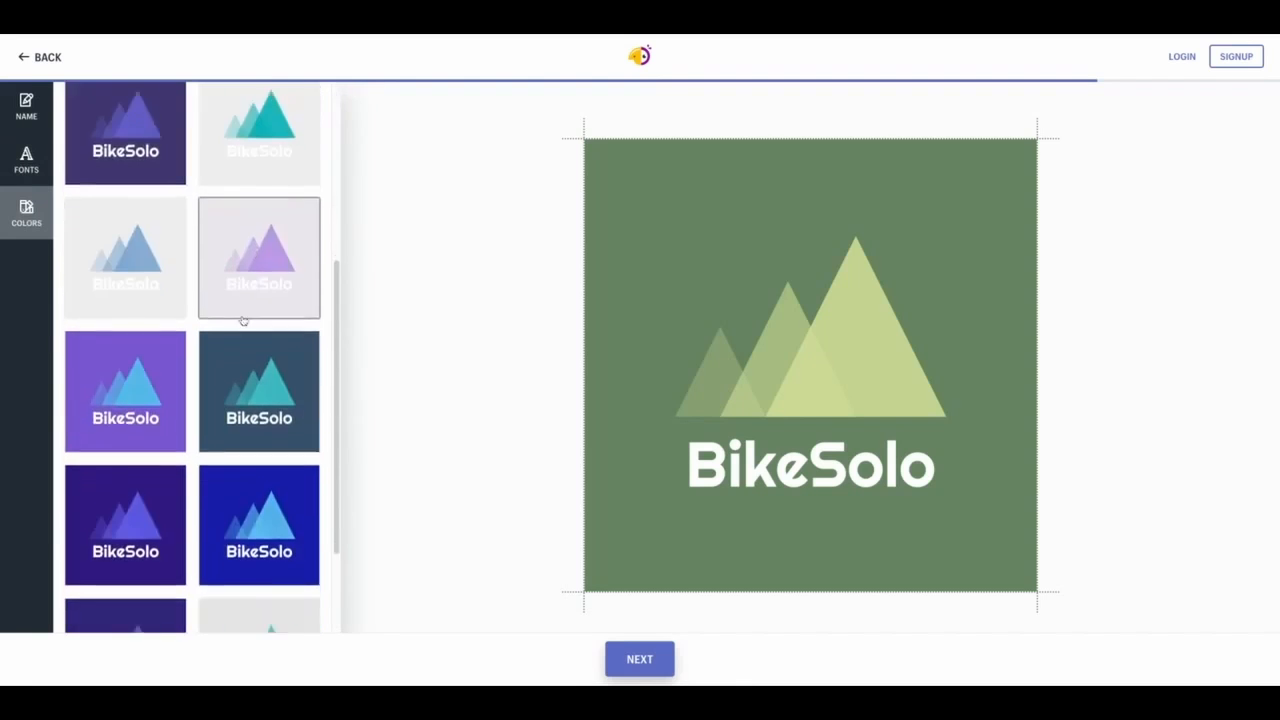
scroll(252, 304, down, 6)
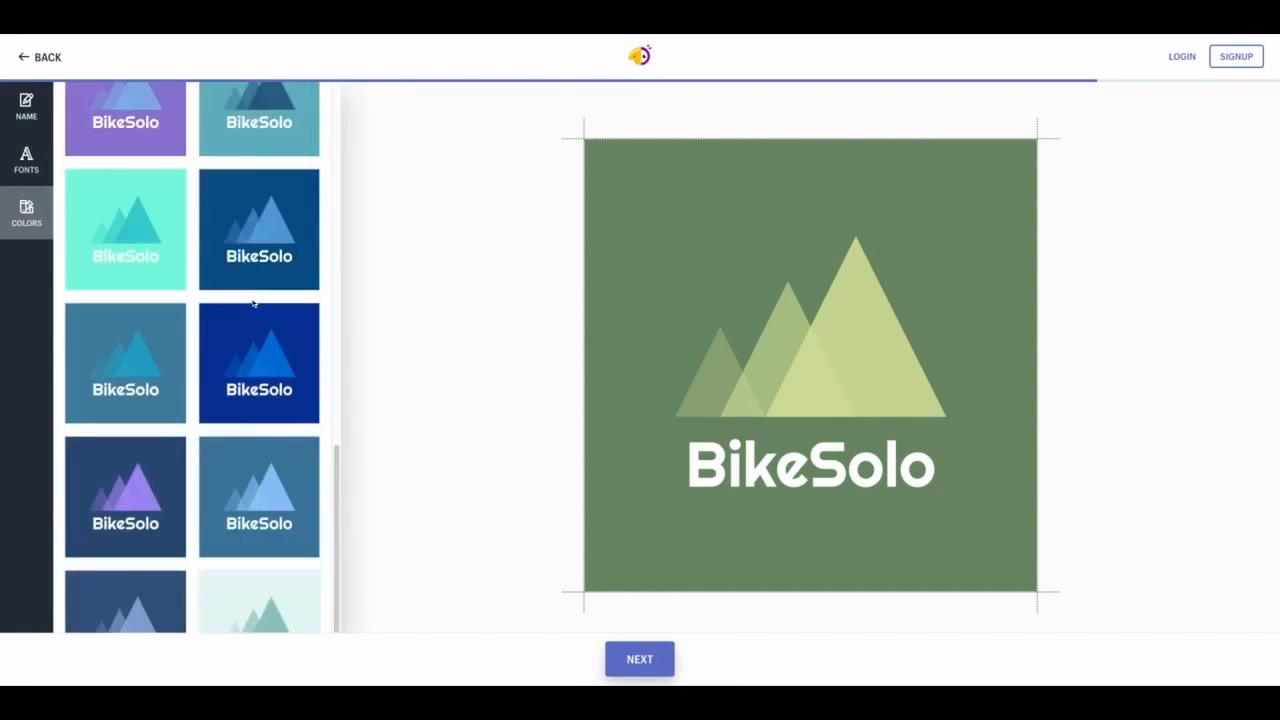
scroll(252, 304, down, 6)
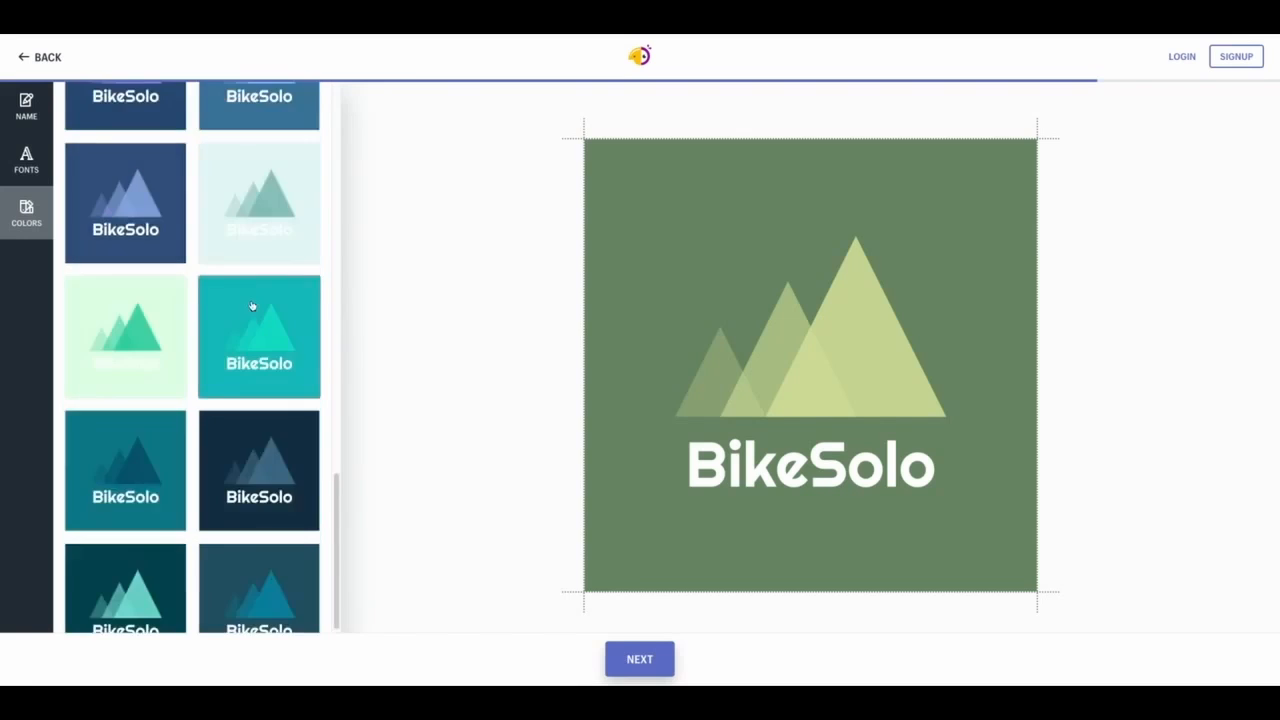
scroll(259, 246, down, 6)
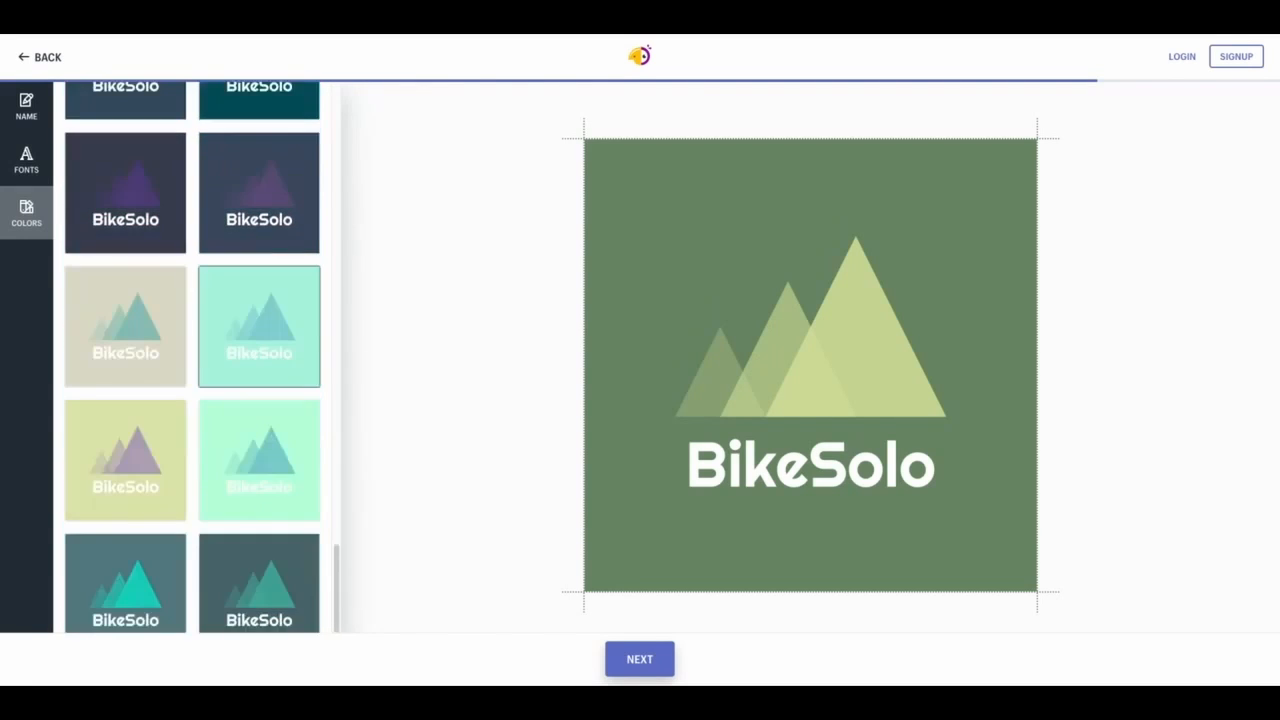
scroll(259, 246, down, 2)
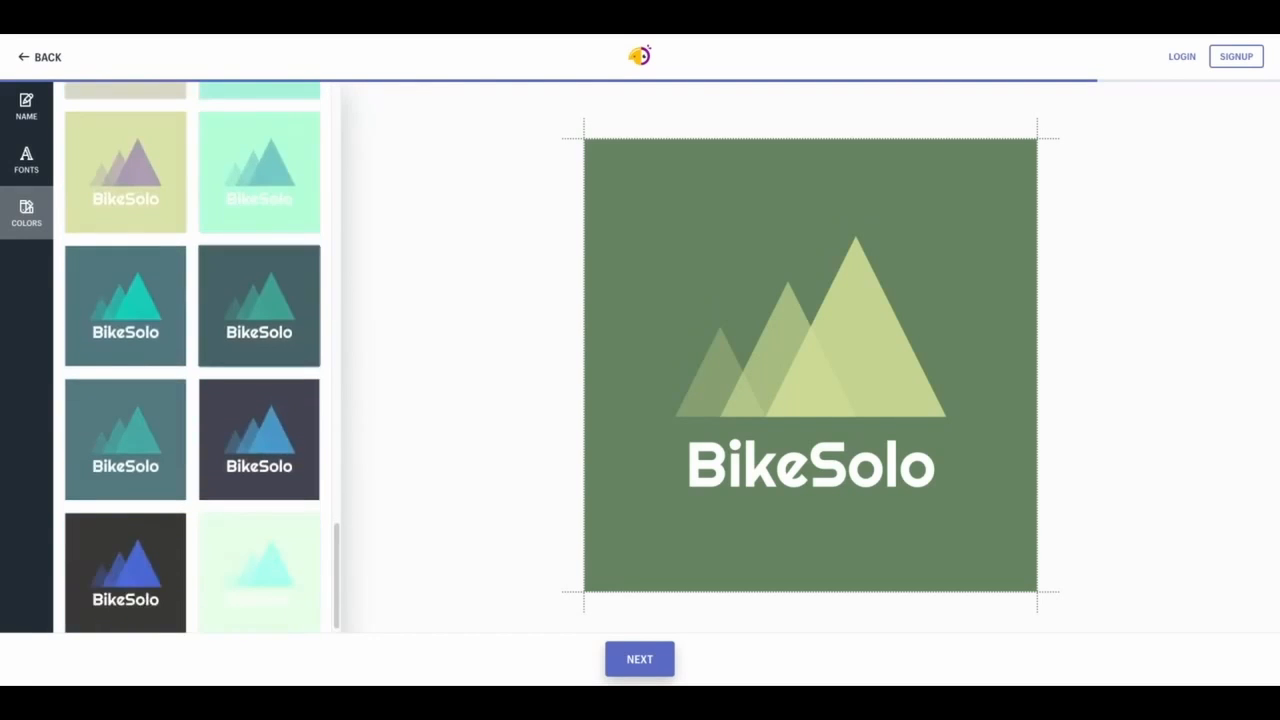
scroll(259, 267, down, 6)
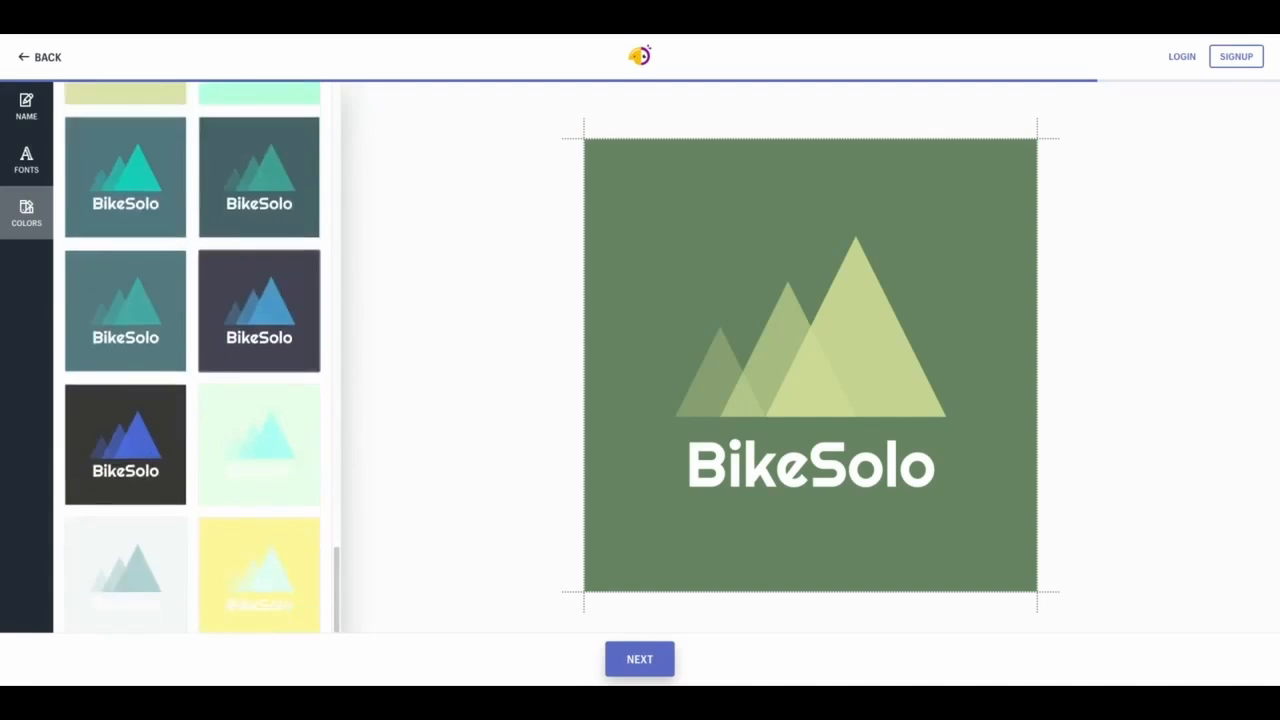
scroll(262, 331, down, 4)
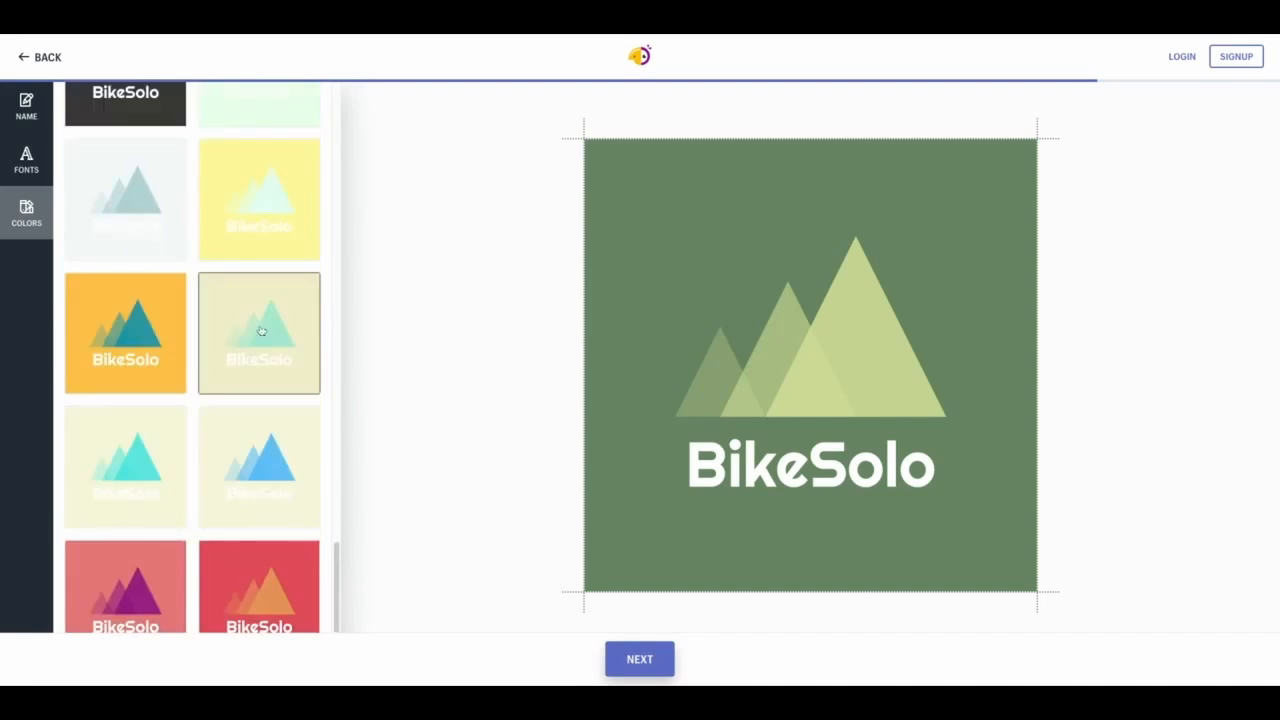
scroll(262, 331, up, 15)
scroll(261, 334, up, 10)
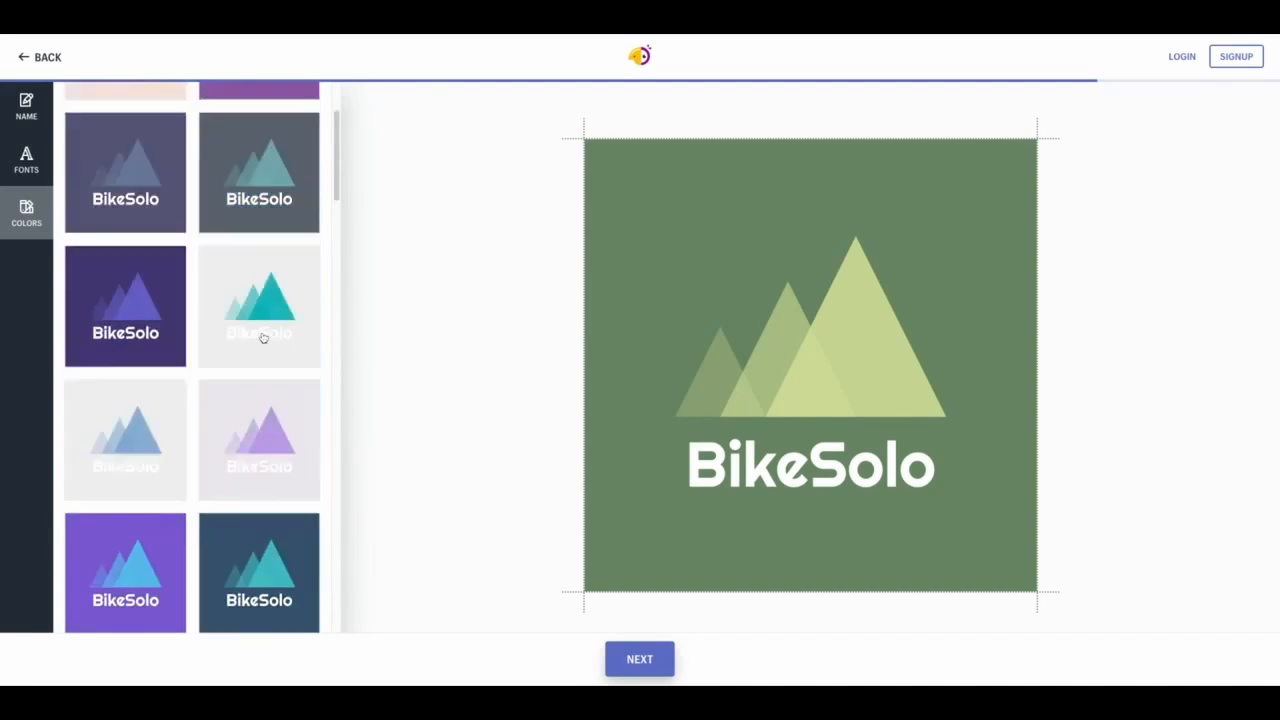
scroll(266, 314, down, 3)
scroll(266, 314, up, 5)
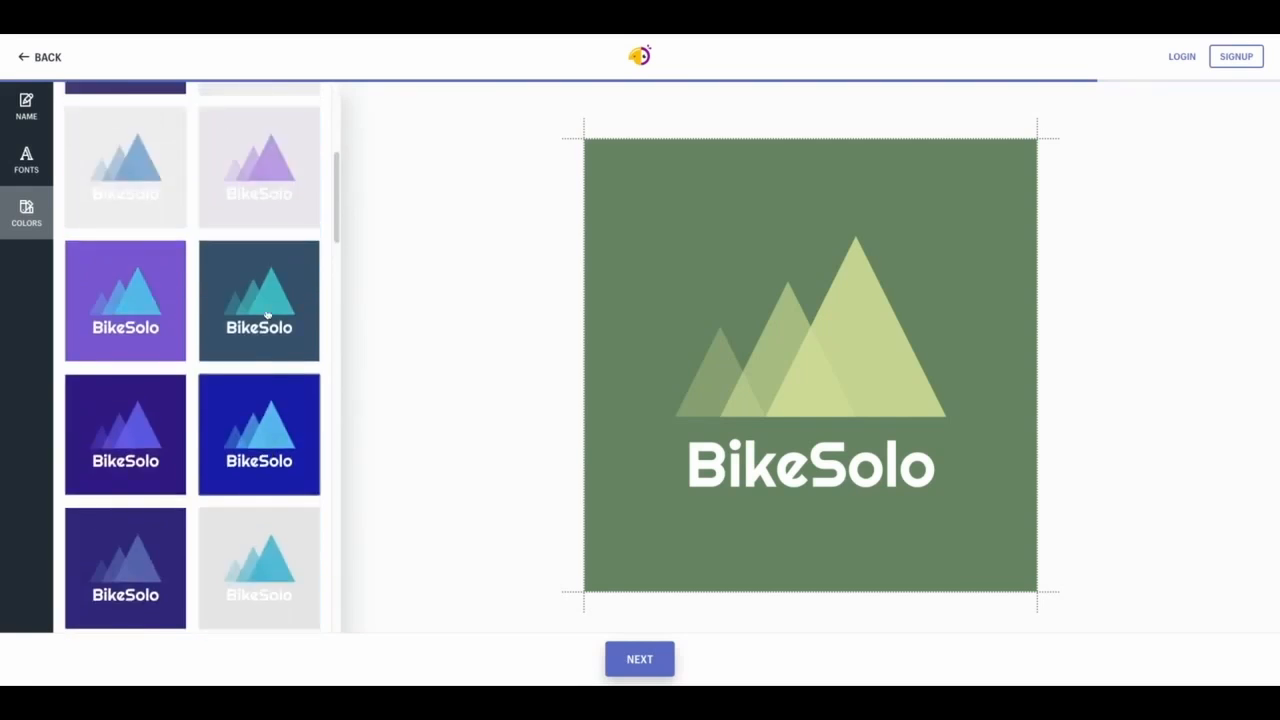
scroll(283, 263, down, 3)
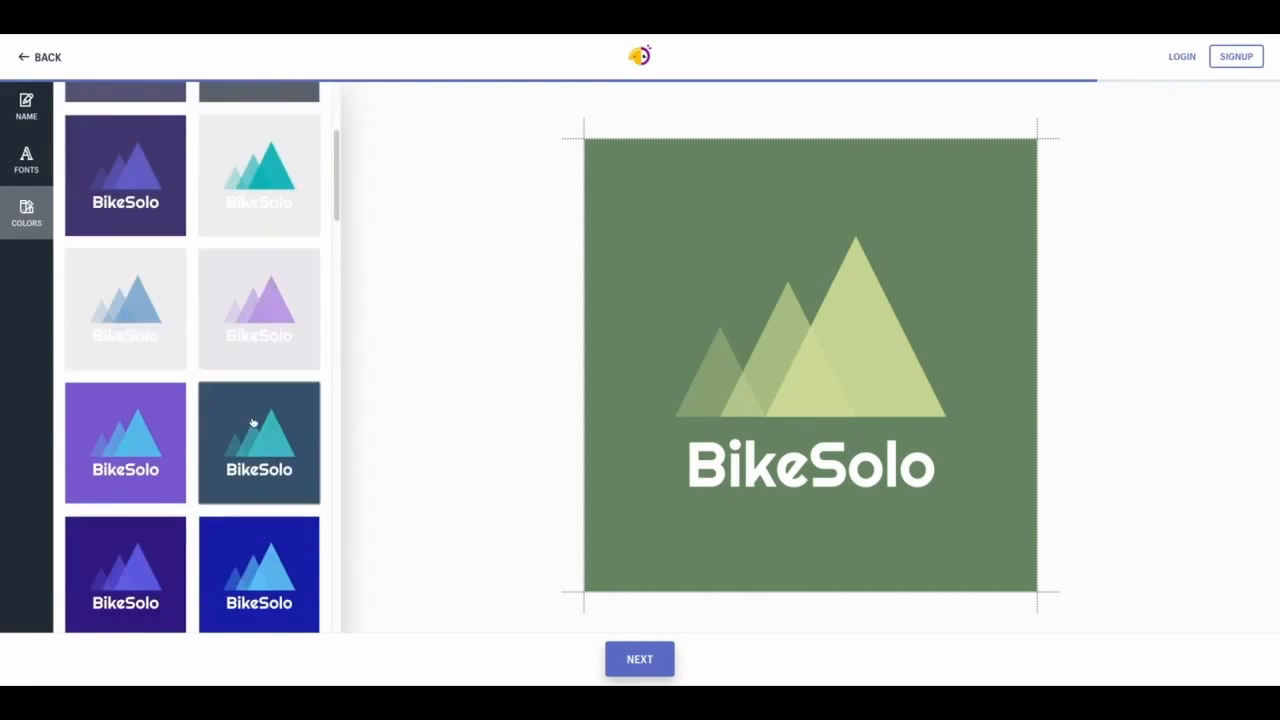
click(253, 423)
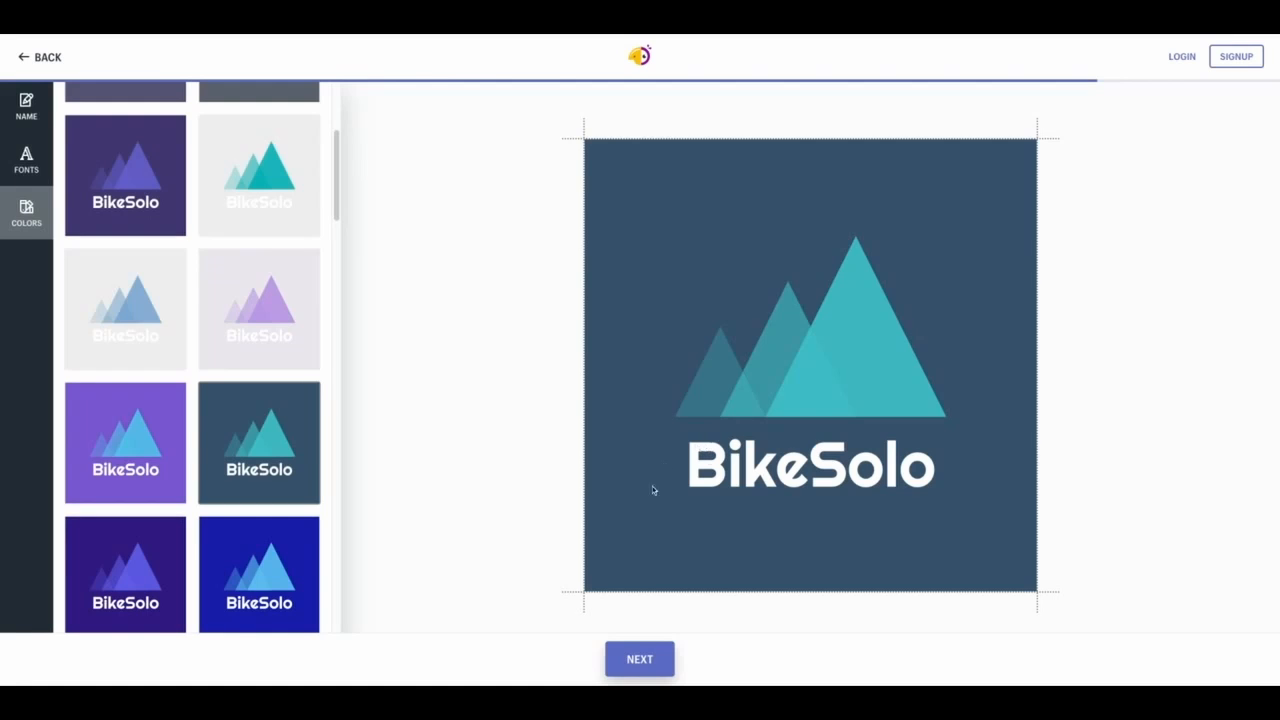
Finish customizing, request the logo download, and fill in the e-mail and password for a new account.
click(657, 668)
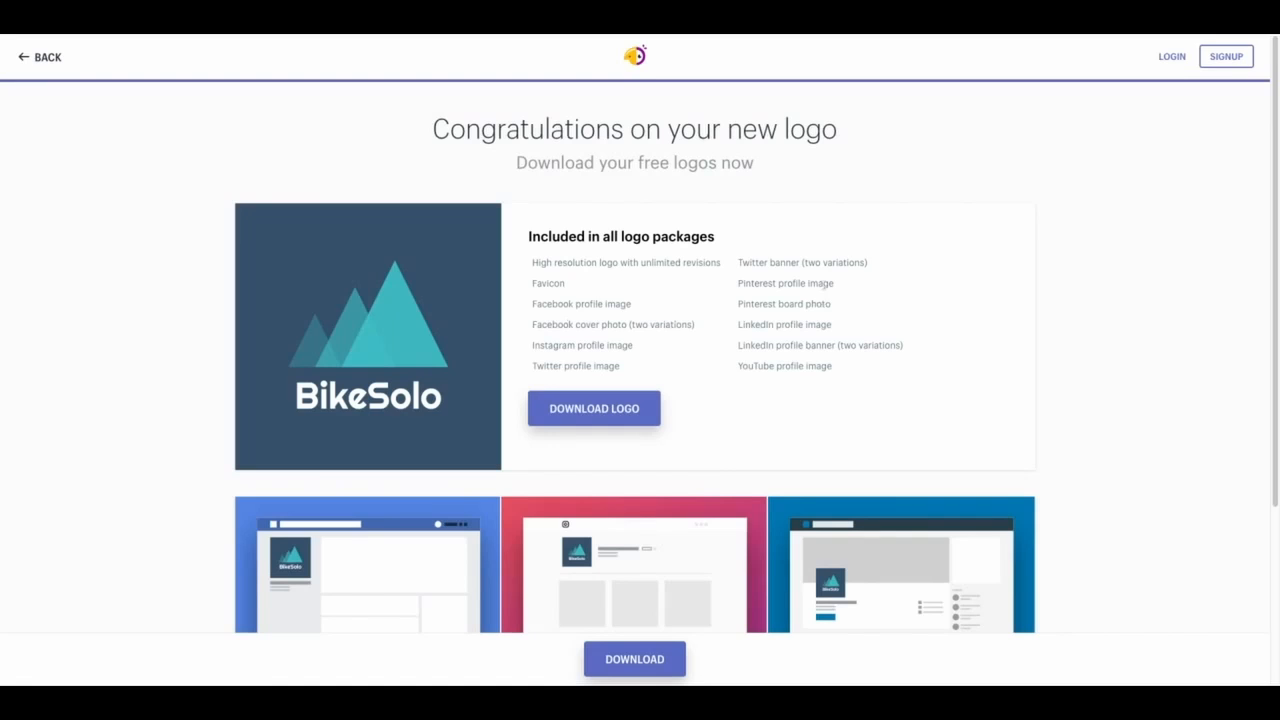
click(651, 400)
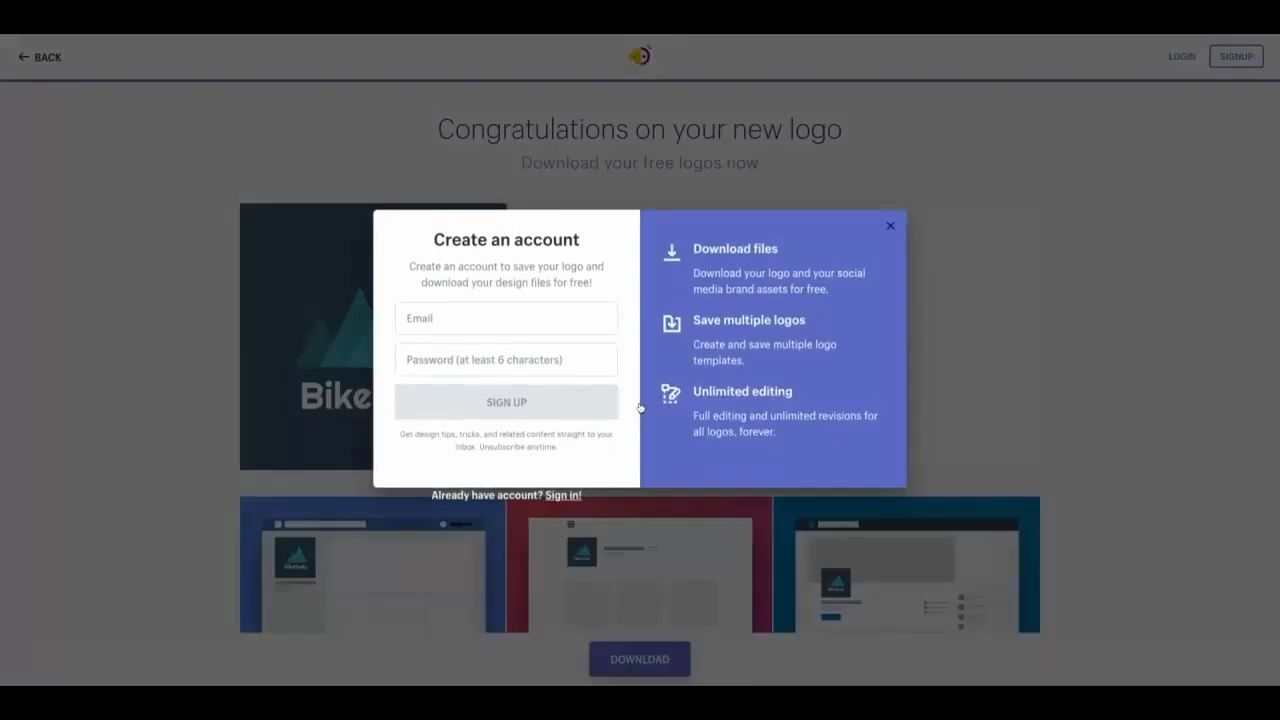
click(576, 331)
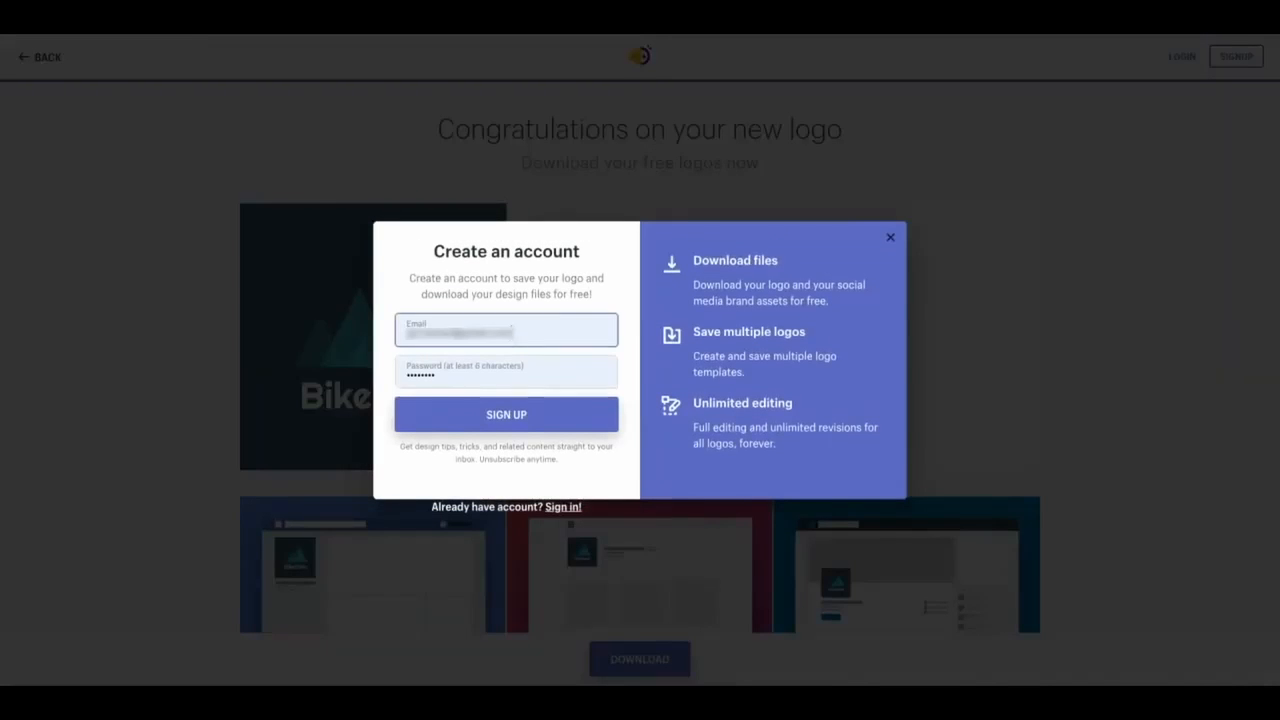
click(642, 314)
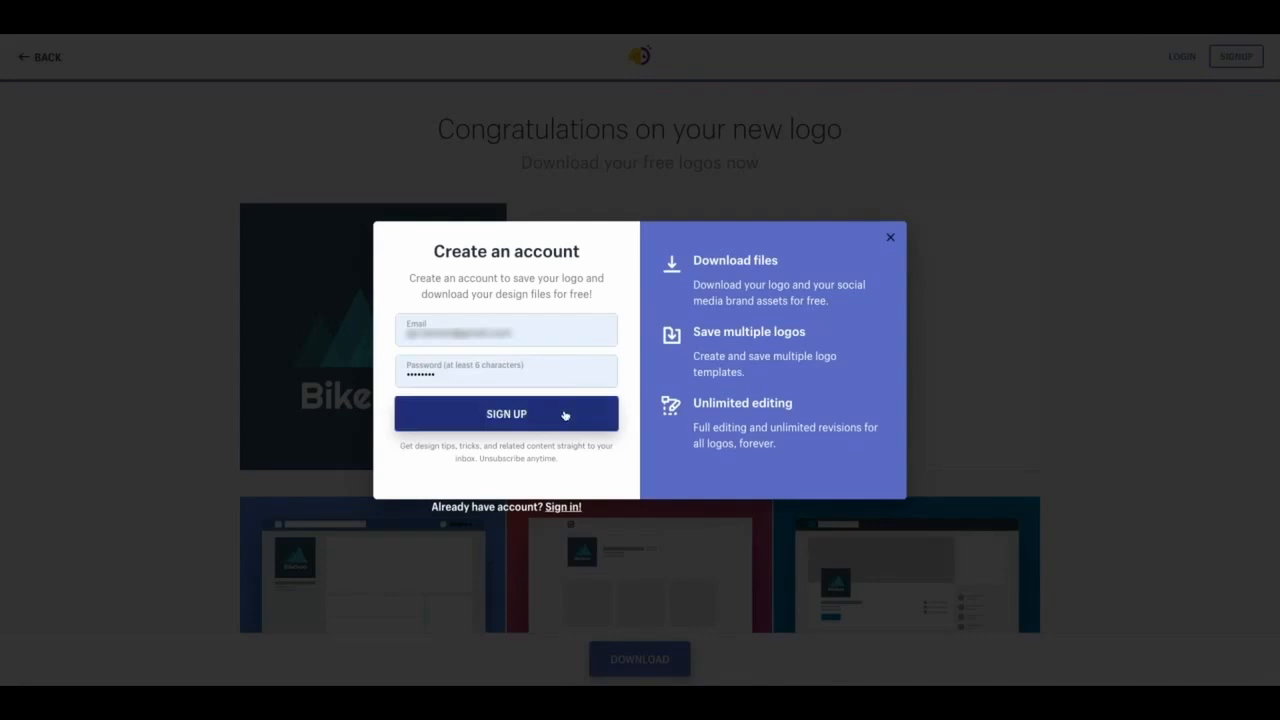